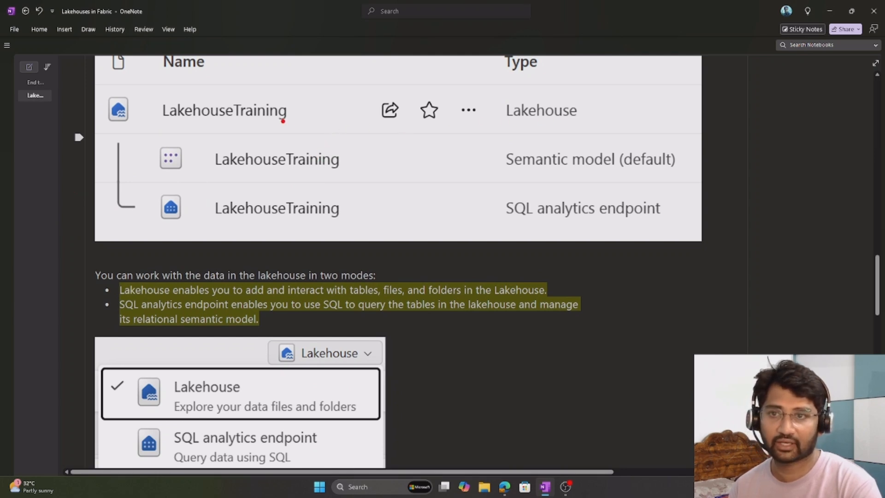
Draw red annotation arrows pointing at the three LakehouseTraining names in the items table image.
{"action": "left_click_drag", "start_coordinate": [299, 110], "coordinate": [330, 86]}
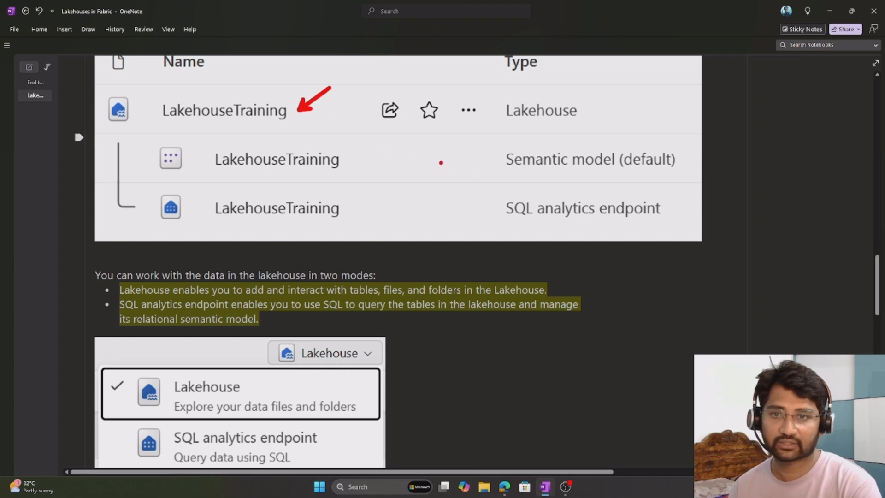
{"action": "left_click_drag", "start_coordinate": [352, 161], "coordinate": [412, 139]}
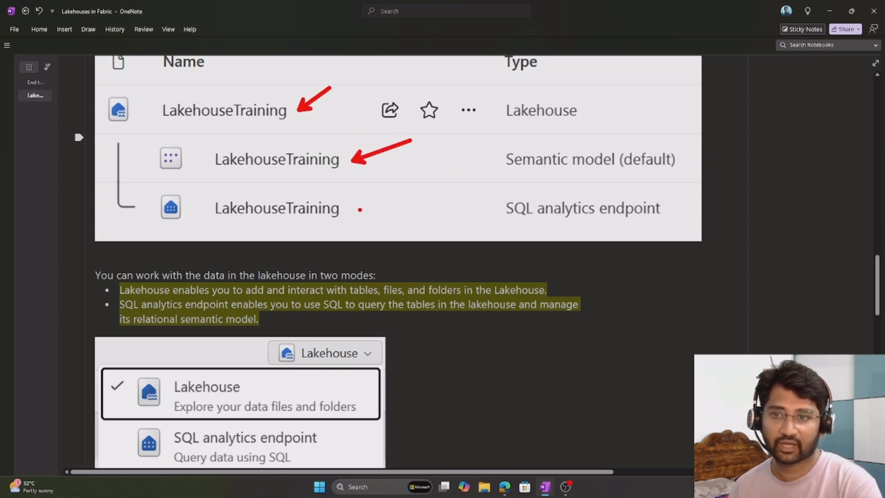
{"action": "left_click_drag", "start_coordinate": [360, 209], "coordinate": [413, 188]}
Underline the SQL analytics endpoint, Semantic model and Lakehouse types in red, and clear the annotations.
{"action": "left_click_drag", "start_coordinate": [491, 224], "coordinate": [559, 218]}
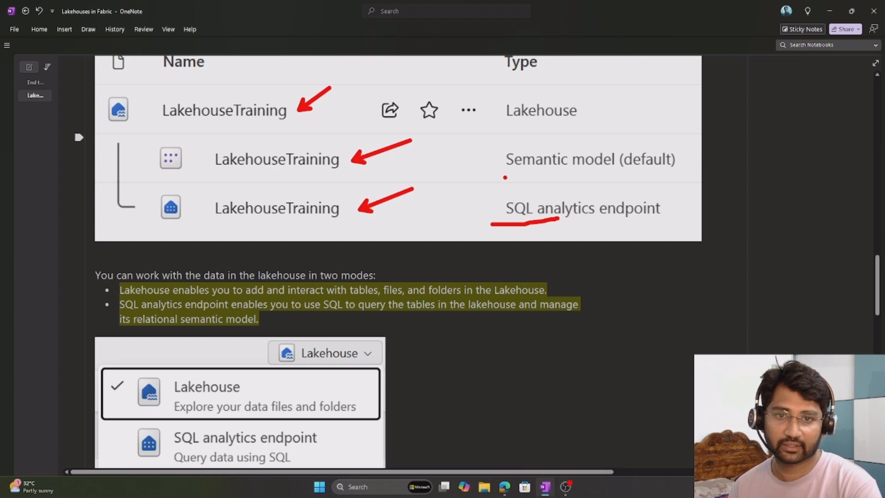
{"action": "left_click_drag", "start_coordinate": [505, 177], "coordinate": [562, 168]}
{"action": "left_click_drag", "start_coordinate": [510, 128], "coordinate": [541, 120]}
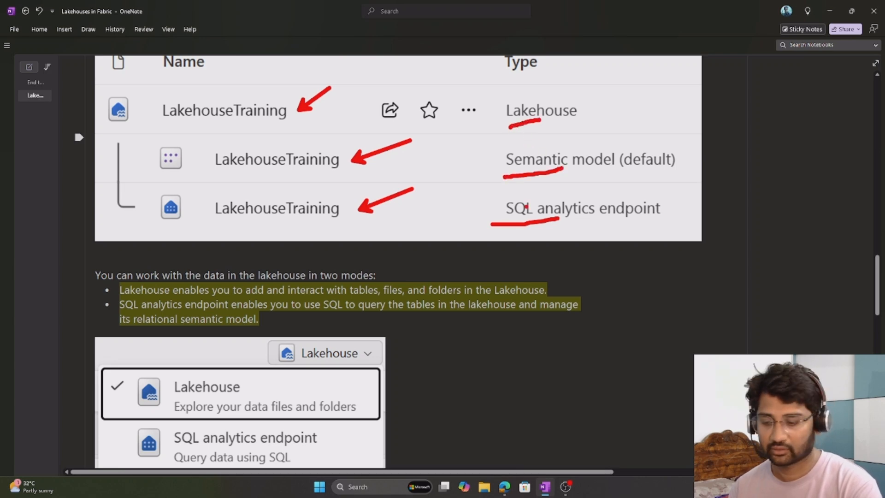
{"action": "key", "text": "Escape"}
Add the red on-screen text annotation "pbi --> models" above the bullets describing the three named lakehouse items.
{"action": "scroll", "coordinate": [526, 208], "scroll_direction": "up", "scroll_amount": 3}
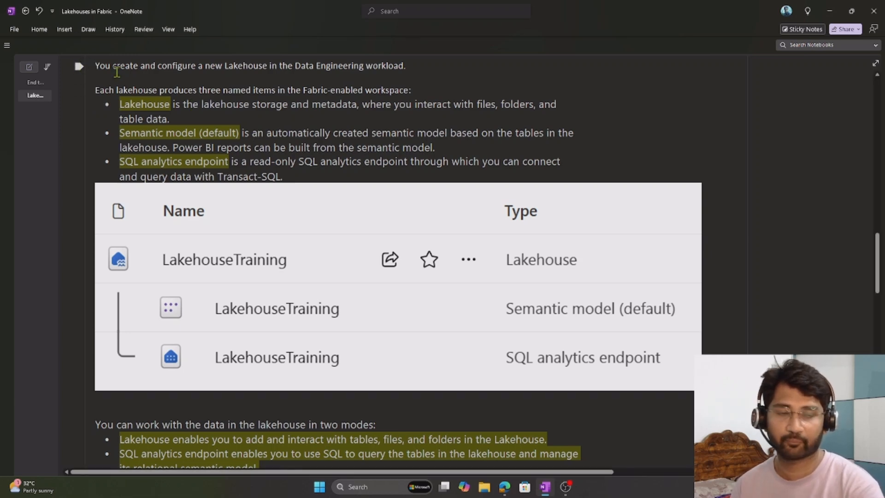
{"action": "left_click_drag", "start_coordinate": [181, 133], "coordinate": [217, 134]}
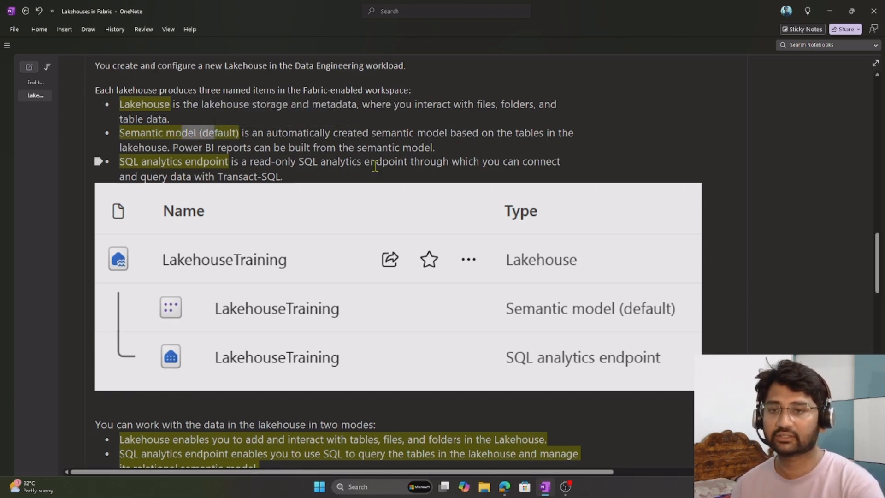
{"action": "left_click", "coordinate": [395, 141]}
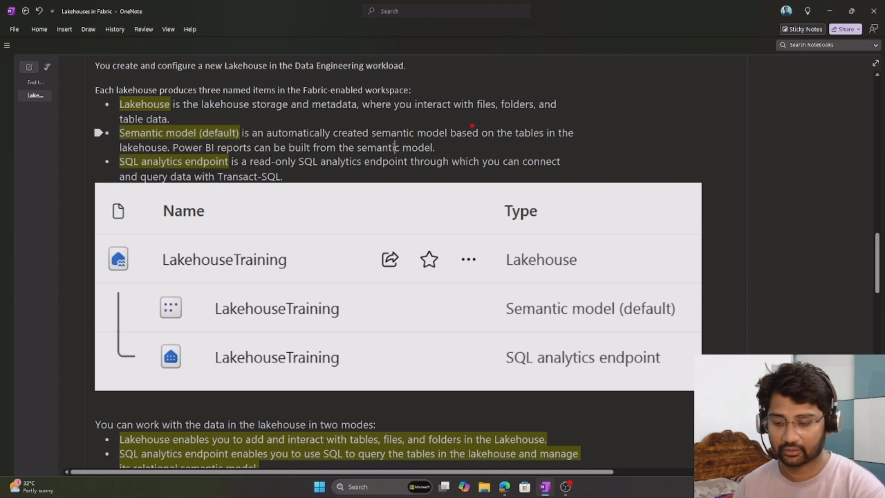
{"action": "type", "text": "tp"}
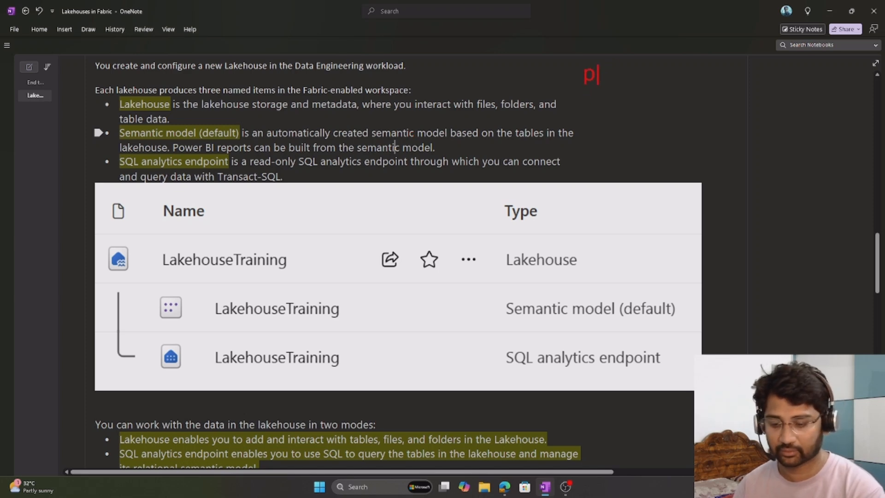
{"action": "type", "text": "bi --> mo"}
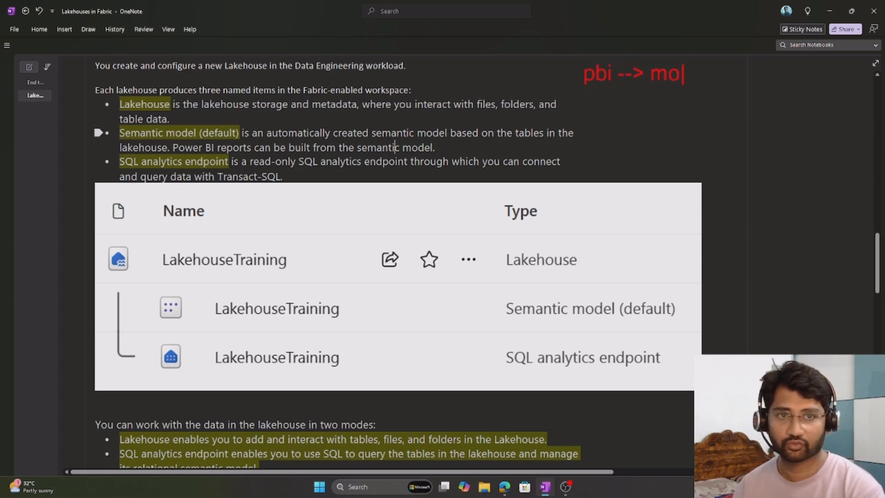
{"action": "type", "text": "dels"}
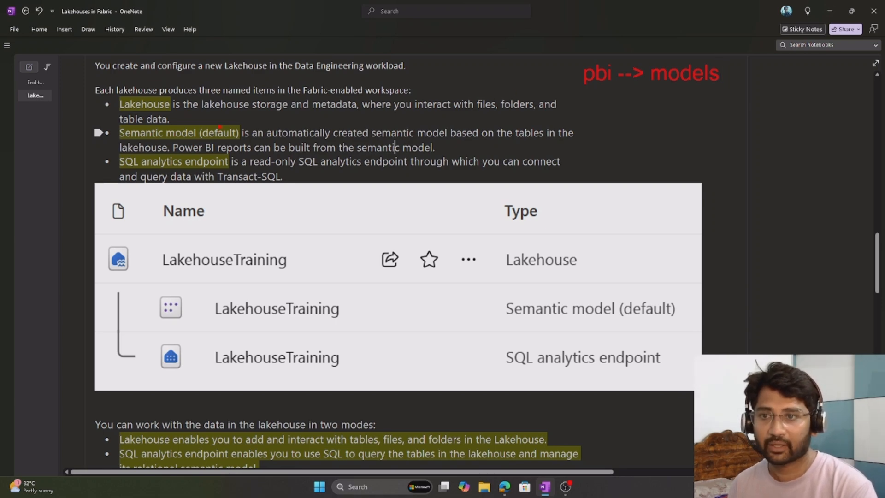
Draw red arrows at Semantic model (default) and SQL analytics endpoint, and put tick marks beside all three item bullets.
{"action": "left_click_drag", "start_coordinate": [216, 122], "coordinate": [253, 95]}
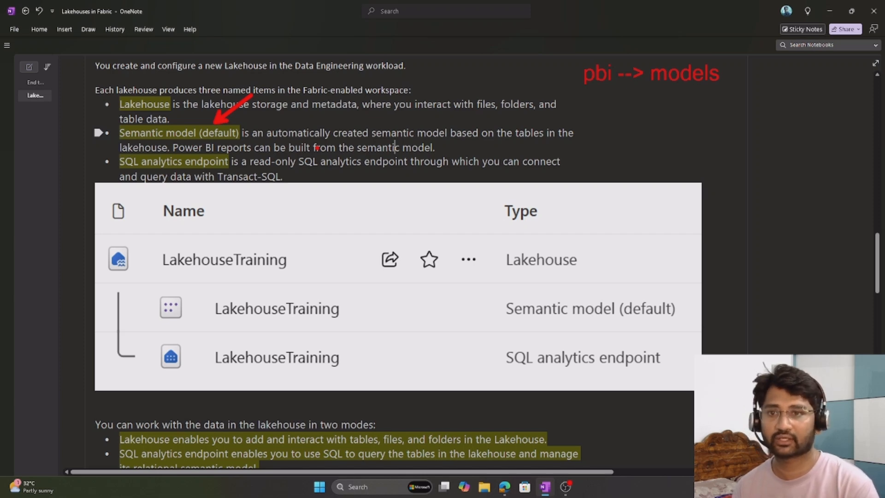
{"action": "left_click_drag", "start_coordinate": [222, 170], "coordinate": [248, 187]}
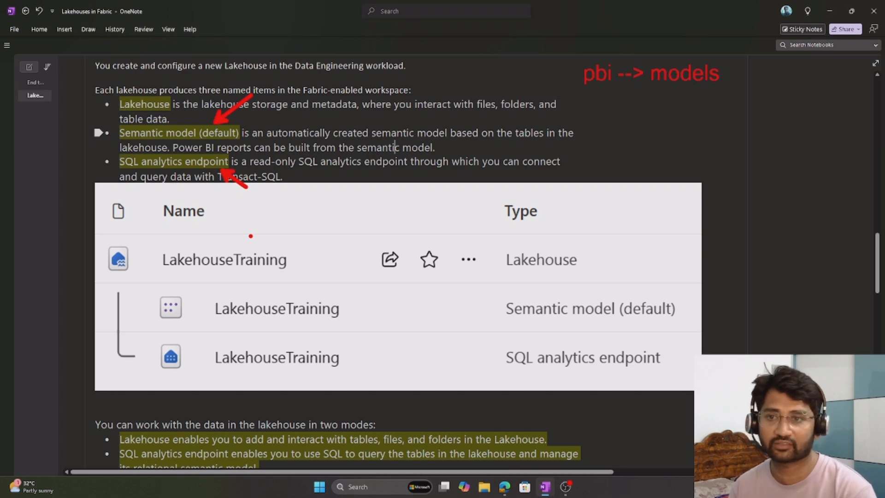
{"action": "left_click_drag", "start_coordinate": [71, 110], "coordinate": [112, 97]}
{"action": "left_click_drag", "start_coordinate": [77, 143], "coordinate": [114, 132]}
{"action": "left_click_drag", "start_coordinate": [78, 170], "coordinate": [94, 170]}
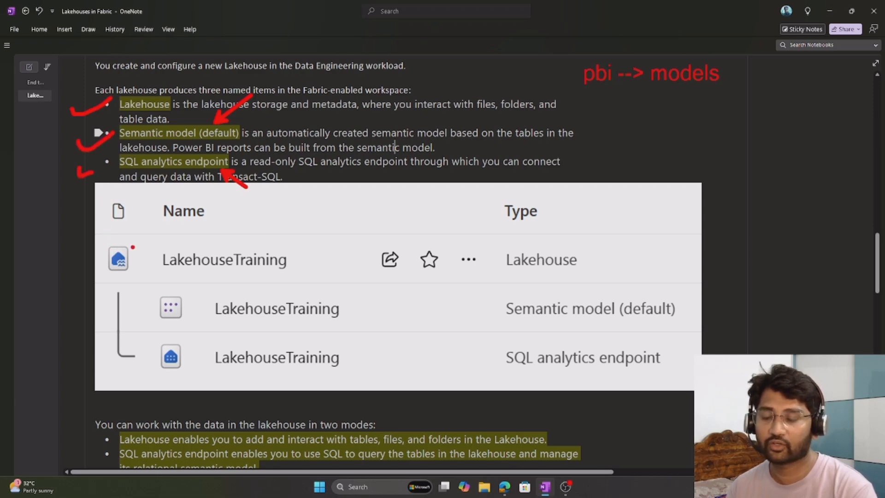
Mark the LakehouseTraining items table image with red strokes and clear all annotations.
{"action": "mouse_move", "coordinate": [106, 239]}
{"action": "left_mouse_down"}
{"action": "mouse_move", "coordinate": [90, 325]}
{"action": "mouse_move", "coordinate": [110, 379]}
{"action": "left_mouse_up"}
{"action": "left_click_drag", "start_coordinate": [652, 234], "coordinate": [695, 333]}
{"action": "key", "text": "Escape"}
Draw a red arrow at the Lakehouse mode selector in the two-modes image and underline its Lakehouse label.
{"action": "scroll", "coordinate": [439, 220], "scroll_direction": "down", "scroll_amount": 5}
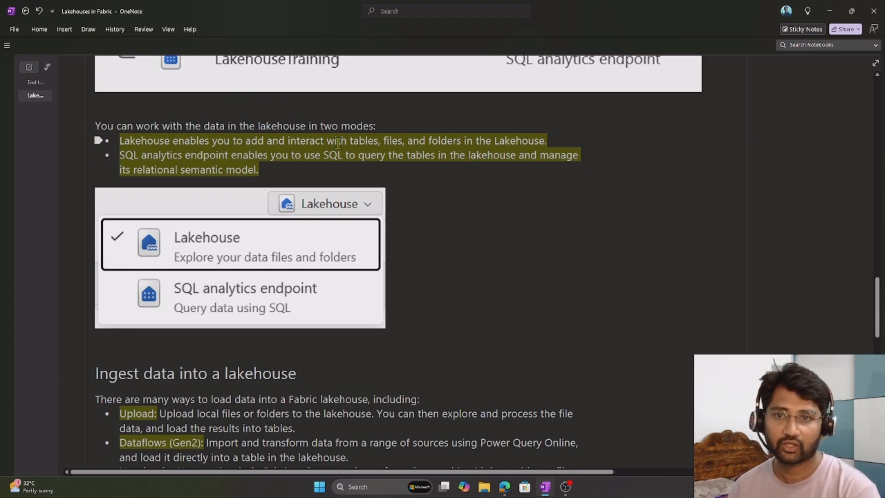
{"action": "scroll", "coordinate": [336, 143], "scroll_direction": "down", "scroll_amount": 1}
{"action": "scroll", "coordinate": [336, 143], "scroll_direction": "down", "scroll_amount": 1}
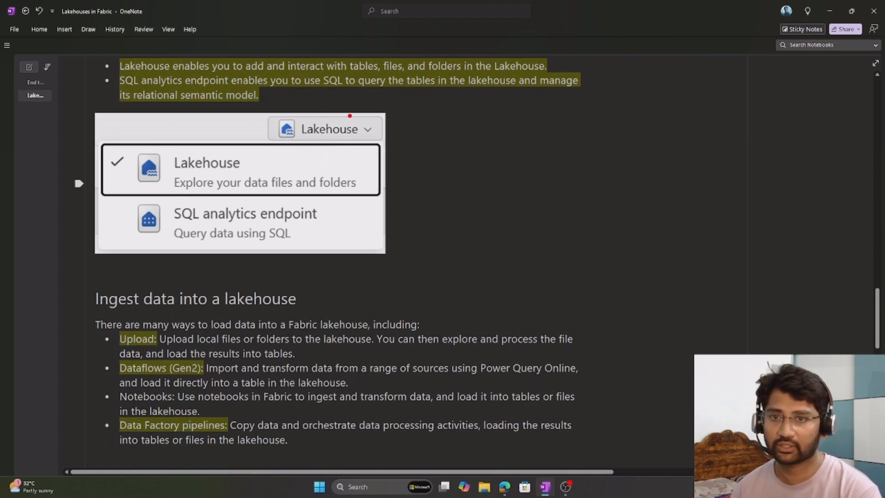
{"action": "left_click_drag", "start_coordinate": [363, 97], "coordinate": [364, 95]}
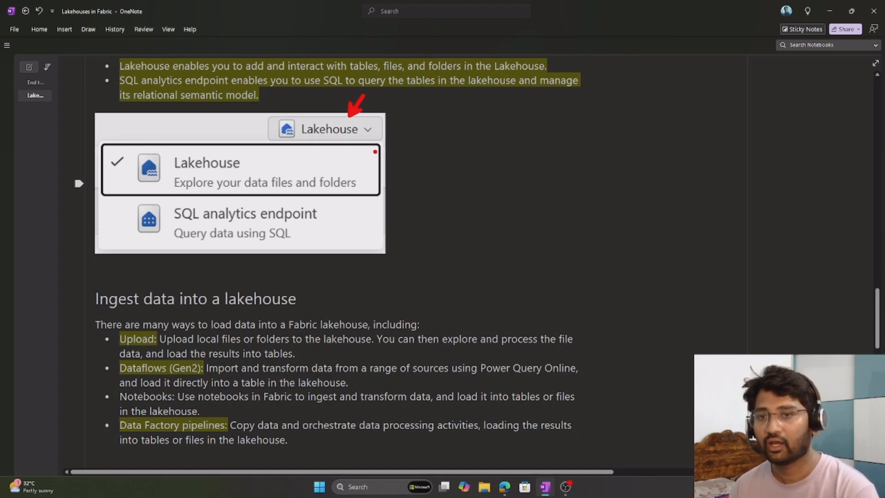
{"action": "left_click_drag", "start_coordinate": [308, 140], "coordinate": [338, 141]}
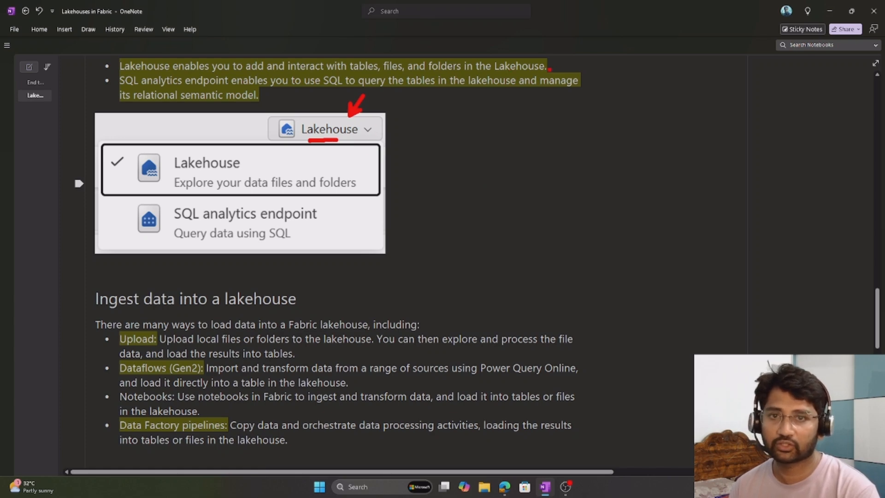
Draw red arrows at the words tables, files and folders in the bullet on the Lakehouse mode.
{"action": "left_click_drag", "start_coordinate": [383, 43], "coordinate": [371, 60]}
{"action": "left_click_drag", "start_coordinate": [425, 43], "coordinate": [407, 60]}
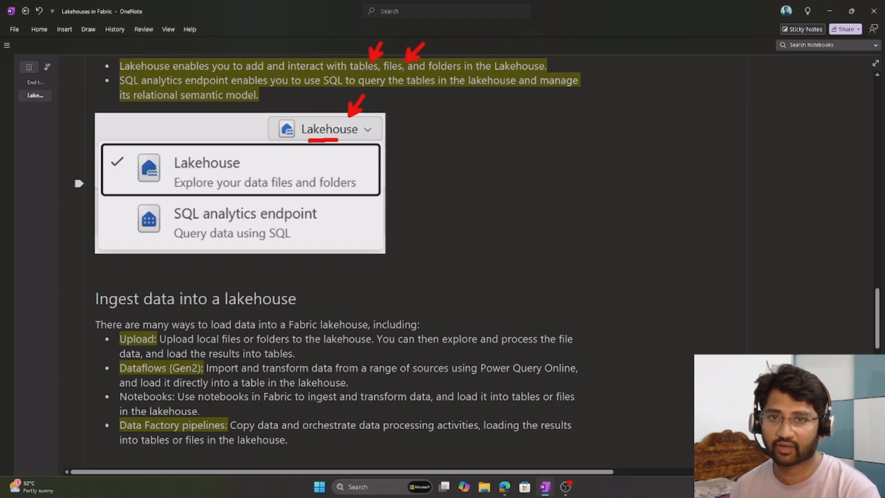
{"action": "left_click_drag", "start_coordinate": [482, 35], "coordinate": [451, 52]}
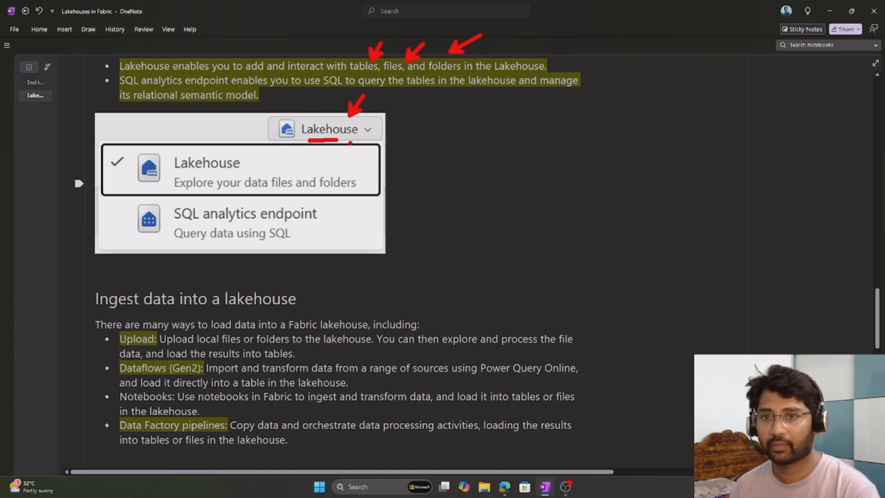
Mark the SQL analytics endpoint option with a red arrow and underline, and underline "SQL to query the tables" in its bullet.
{"action": "left_click_drag", "start_coordinate": [324, 222], "coordinate": [383, 265]}
{"action": "left_click_drag", "start_coordinate": [339, 225], "coordinate": [328, 235]}
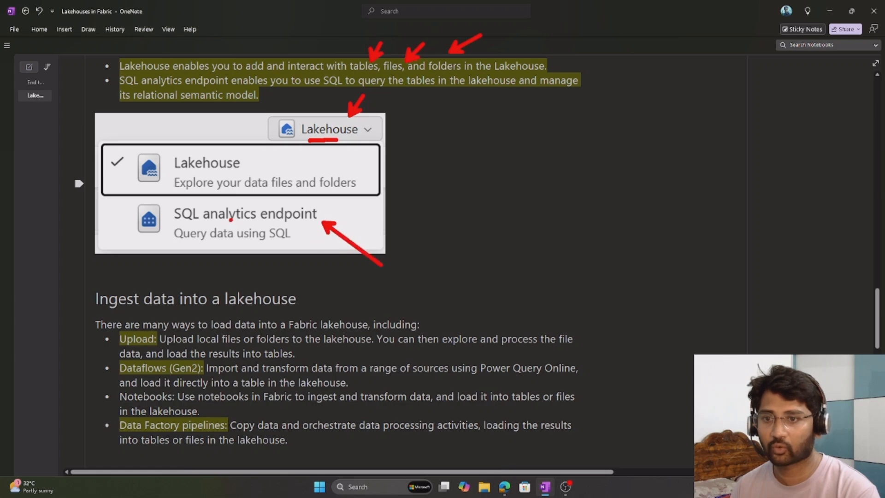
{"action": "left_click_drag", "start_coordinate": [218, 225], "coordinate": [270, 225]}
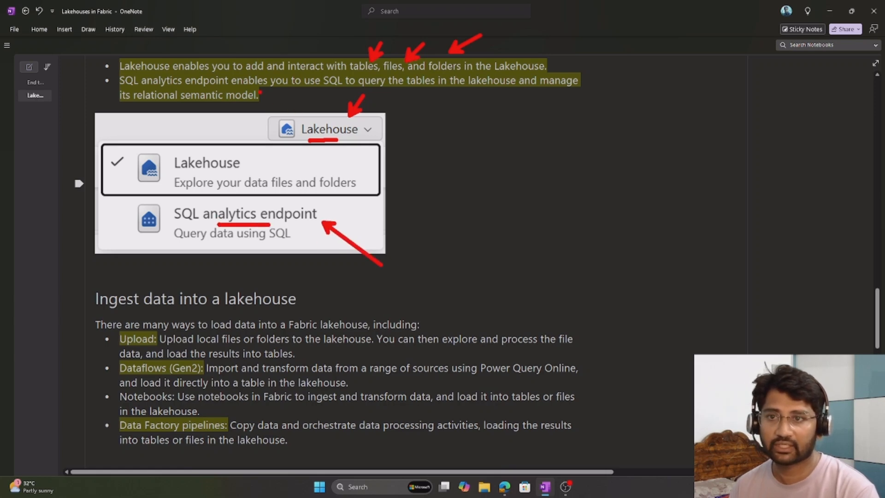
{"action": "left_click_drag", "start_coordinate": [325, 91], "coordinate": [413, 91]}
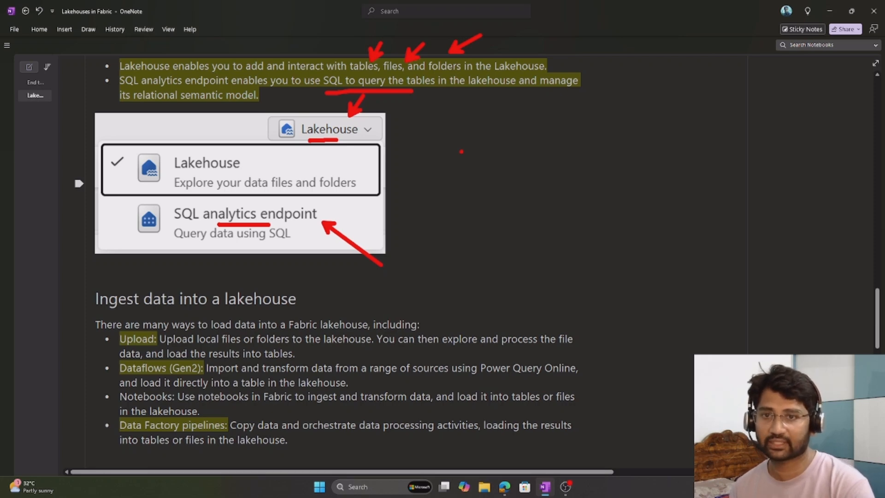
Underline the mode selector's arrow, tick the Lakehouse and SQL analytics endpoint options in red, and clear the annotations.
{"action": "left_click_drag", "start_coordinate": [353, 141], "coordinate": [373, 140]}
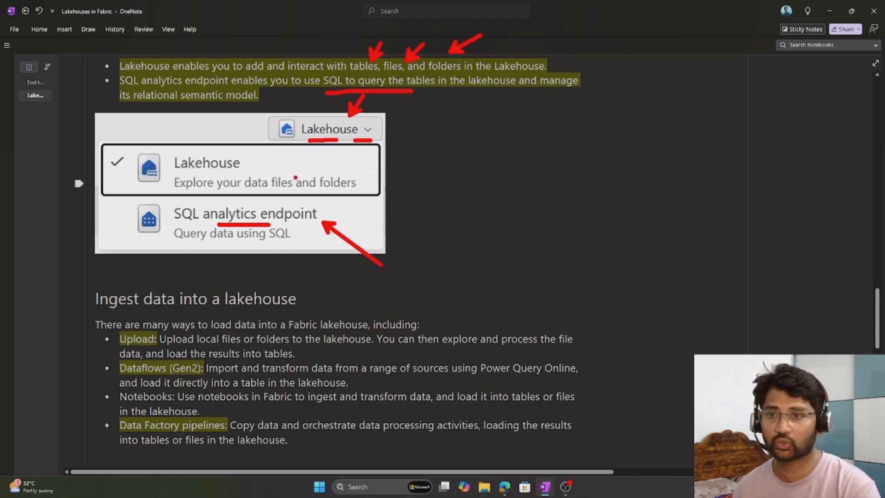
{"action": "left_click_drag", "start_coordinate": [249, 165], "coordinate": [282, 155]}
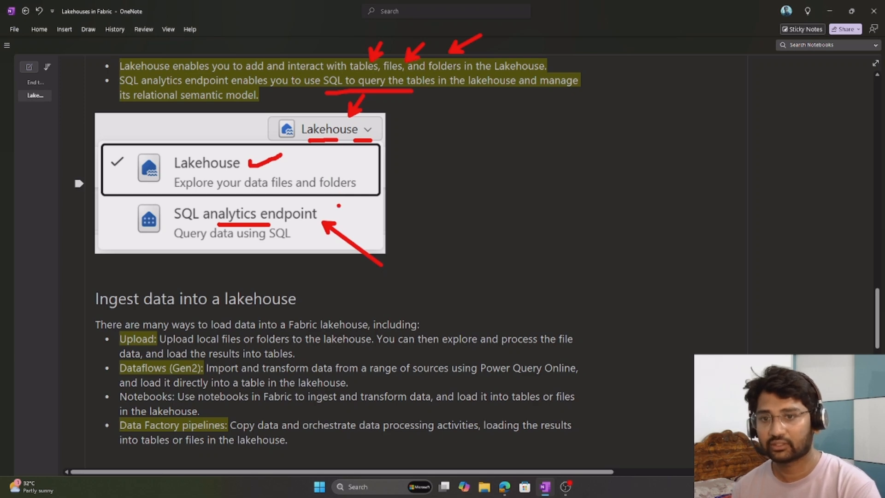
{"action": "left_click_drag", "start_coordinate": [345, 213], "coordinate": [419, 196]}
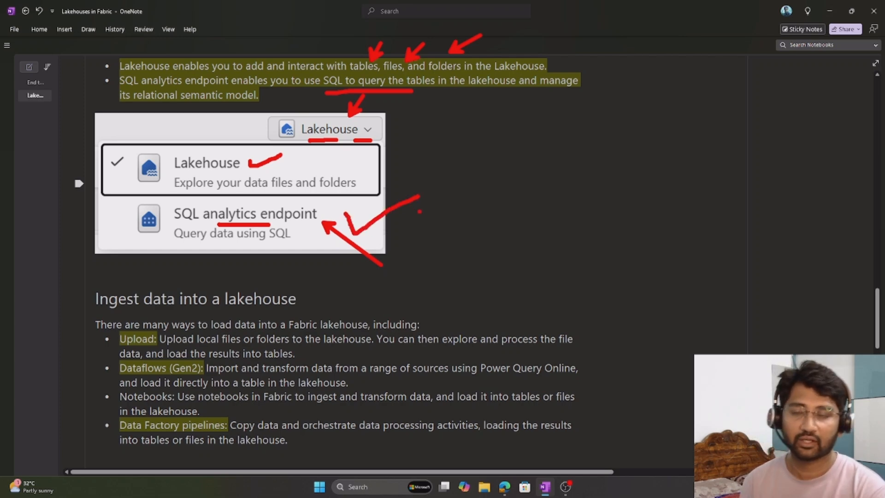
{"action": "key", "text": "Escape"}
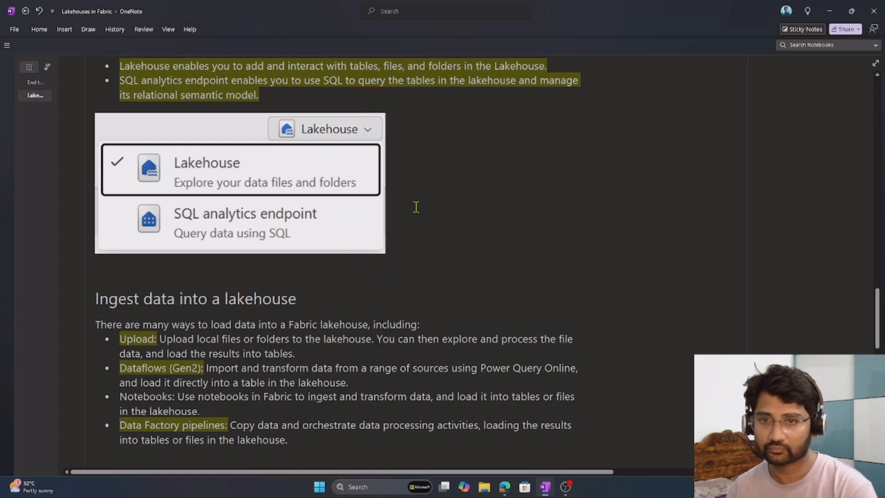
Draw red arrows at Upload, Dataflows (Gen2) and Data Factory pipelines under "Ingest data into a lakehouse", with a second arrow at Upload.
{"action": "scroll", "coordinate": [433, 214], "scroll_direction": "down", "scroll_amount": 3}
{"action": "scroll", "coordinate": [209, 227], "scroll_direction": "down", "scroll_amount": 3}
{"action": "scroll", "coordinate": [209, 227], "scroll_direction": "up", "scroll_amount": 1}
{"action": "key", "text": "ctrl+2"}
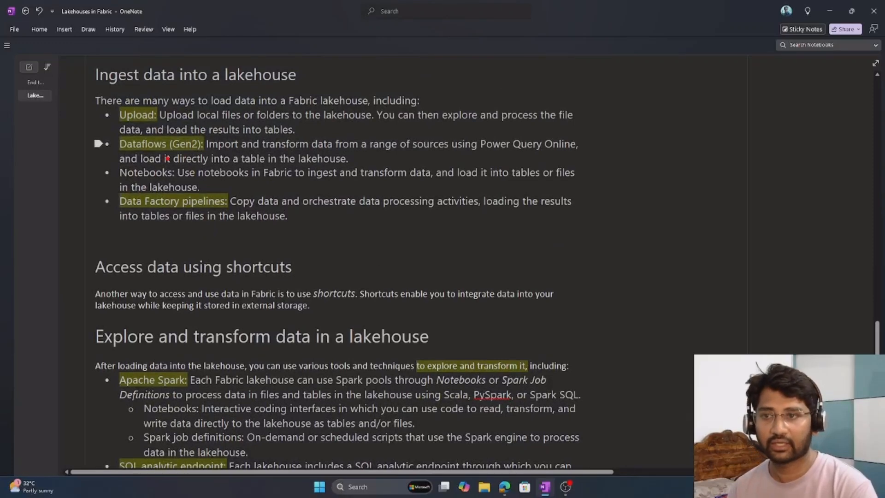
{"action": "left_click_drag", "start_coordinate": [81, 123], "coordinate": [116, 123]}
{"action": "mouse_move", "coordinate": [80, 156]}
{"action": "left_mouse_down"}
{"action": "mouse_move", "coordinate": [110, 156]}
{"action": "mouse_move", "coordinate": [77, 156]}
{"action": "left_mouse_up"}
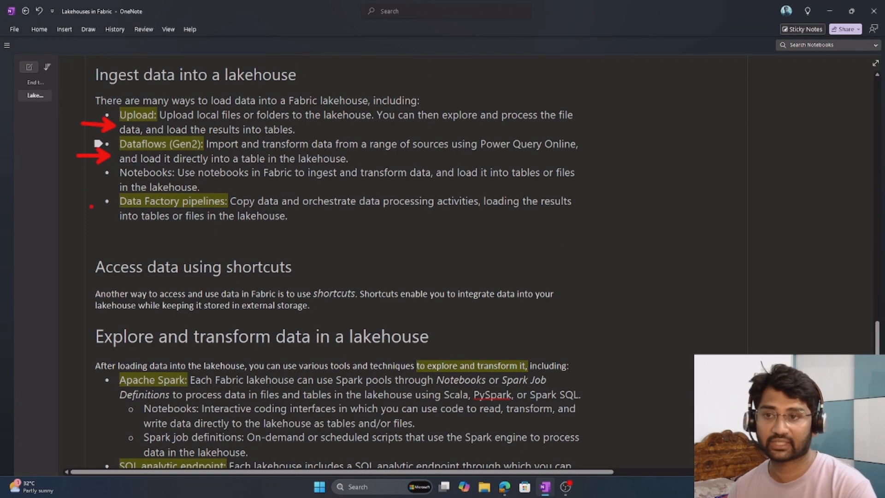
{"action": "left_click_drag", "start_coordinate": [77, 208], "coordinate": [114, 209]}
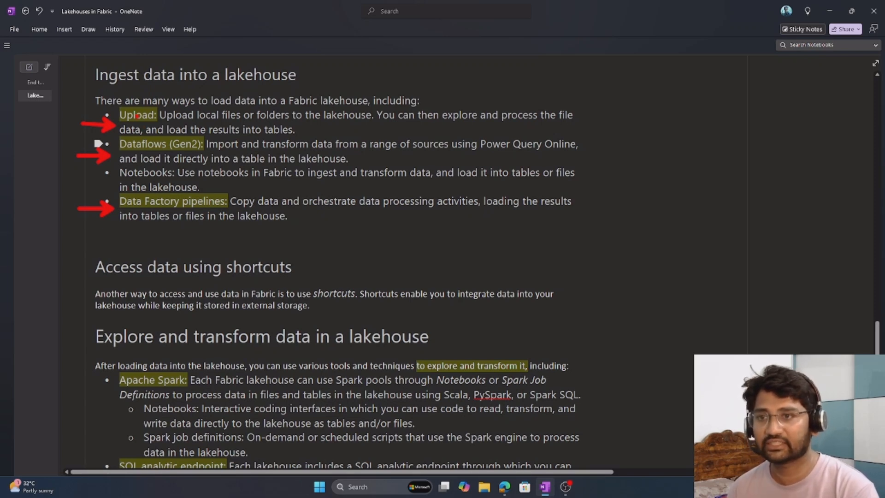
{"action": "left_click_drag", "start_coordinate": [164, 77], "coordinate": [141, 101]}
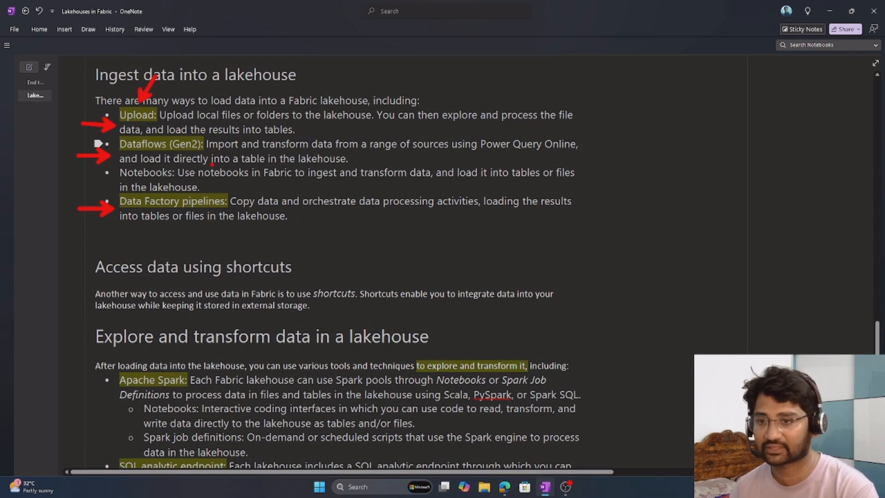
Draw red arrows at Apache Spark, SQL analytic endpoint, Dataflows (Gen2) and Data pipelines under "Explore and transform data in a lakehouse", and underline Data pipelines.
{"action": "scroll", "coordinate": [212, 165], "scroll_direction": "down", "scroll_amount": 5}
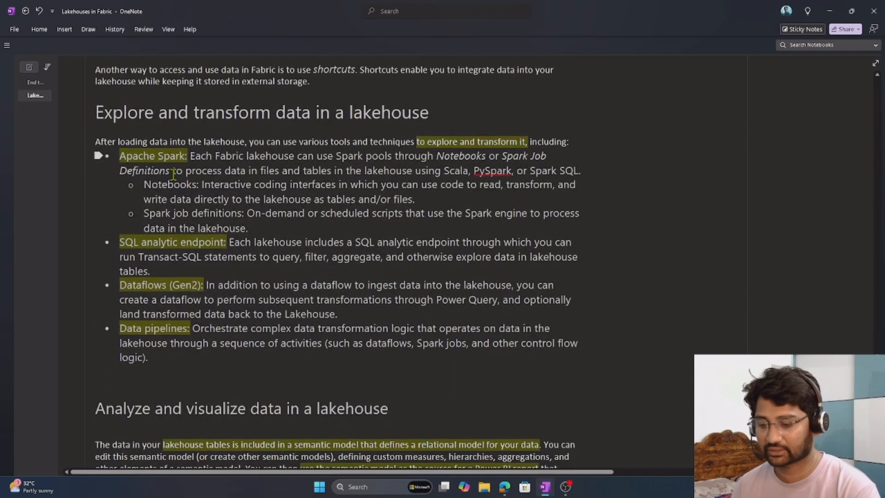
{"action": "key", "text": "ctrl+2"}
{"action": "left_click_drag", "start_coordinate": [110, 161], "coordinate": [94, 167]}
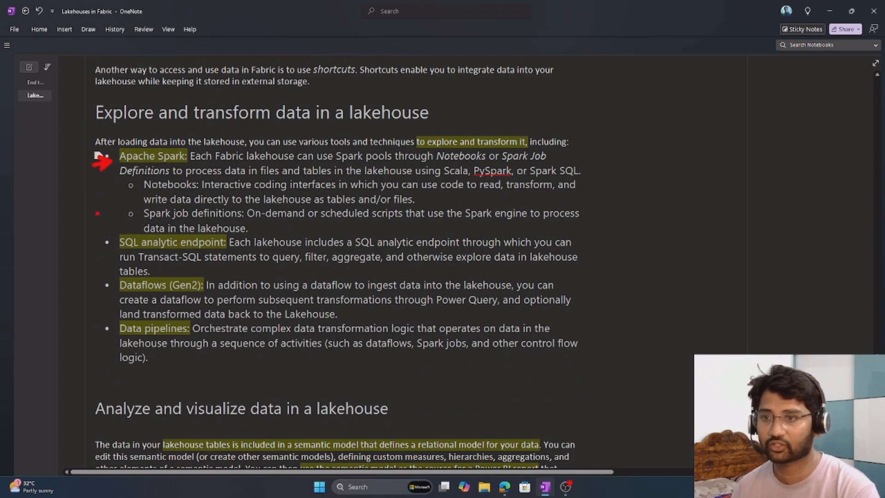
{"action": "left_click_drag", "start_coordinate": [109, 237], "coordinate": [90, 220]}
{"action": "left_click_drag", "start_coordinate": [112, 291], "coordinate": [73, 289]}
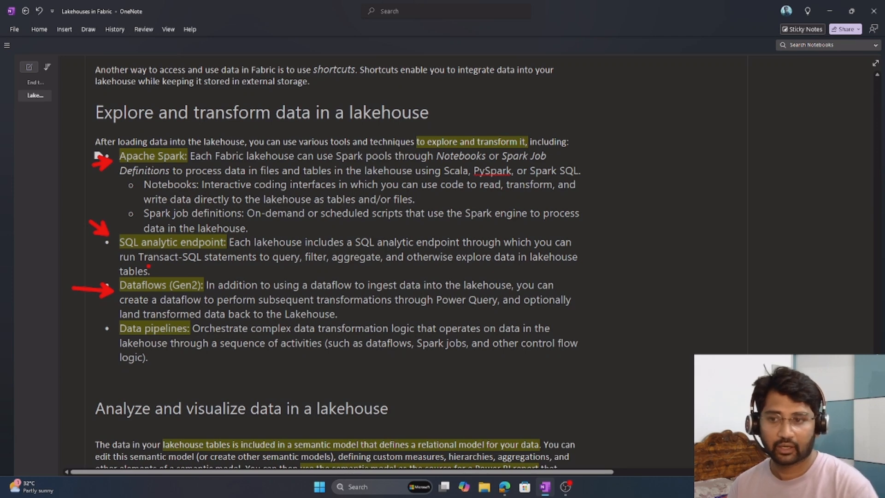
{"action": "left_click_drag", "start_coordinate": [83, 331], "coordinate": [114, 331]}
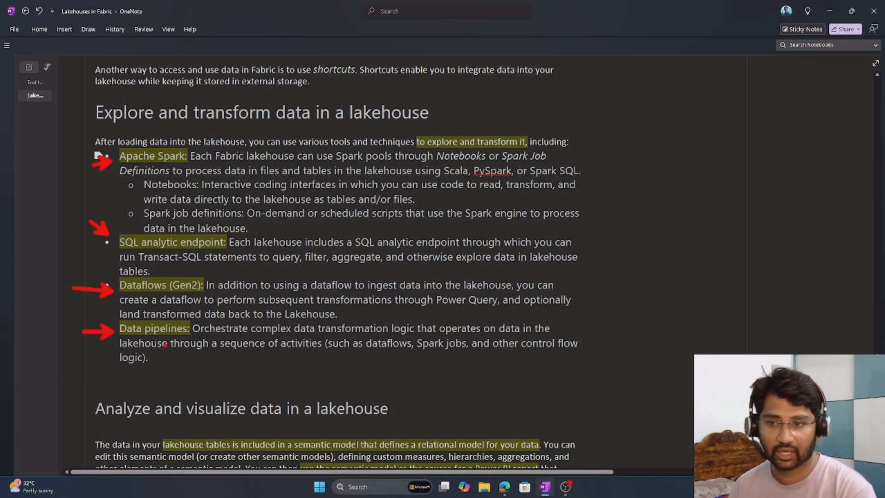
{"action": "left_click_drag", "start_coordinate": [173, 343], "coordinate": [192, 336]}
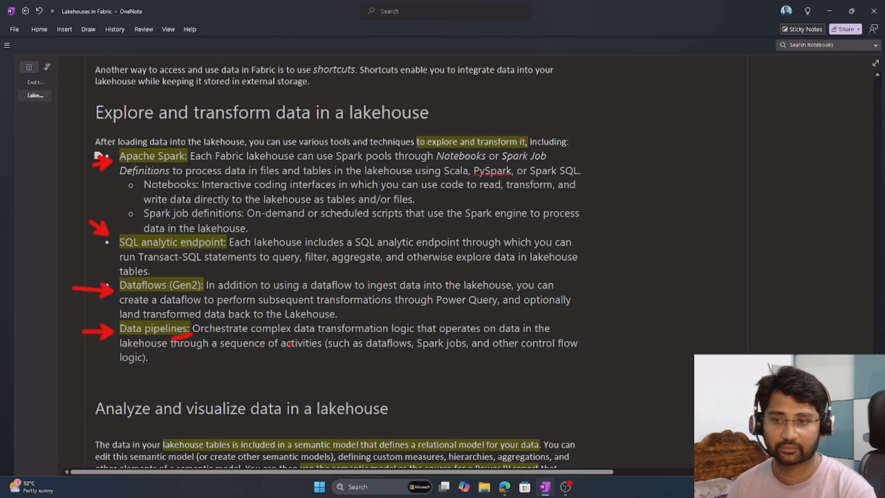
Draw a red arrow at the semantic model sentence, underline the "Exercise - Create and ingest data" heading, and clear the annotations.
{"action": "scroll", "coordinate": [247, 237], "scroll_direction": "down", "scroll_amount": 5}
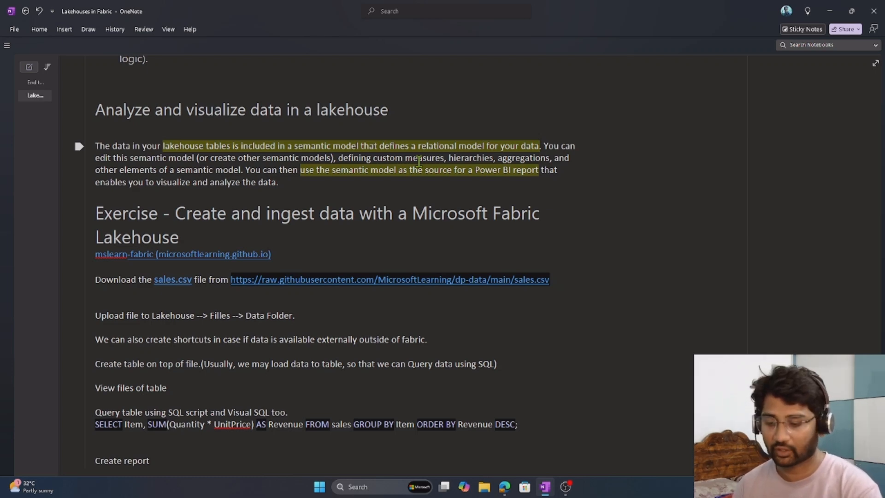
{"action": "left_click_drag", "start_coordinate": [330, 138], "coordinate": [337, 100]}
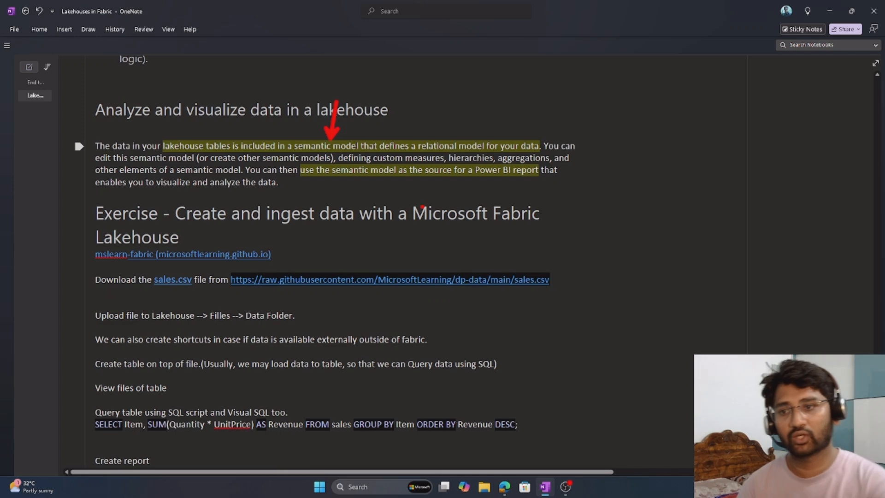
{"action": "left_click_drag", "start_coordinate": [135, 230], "coordinate": [306, 237]}
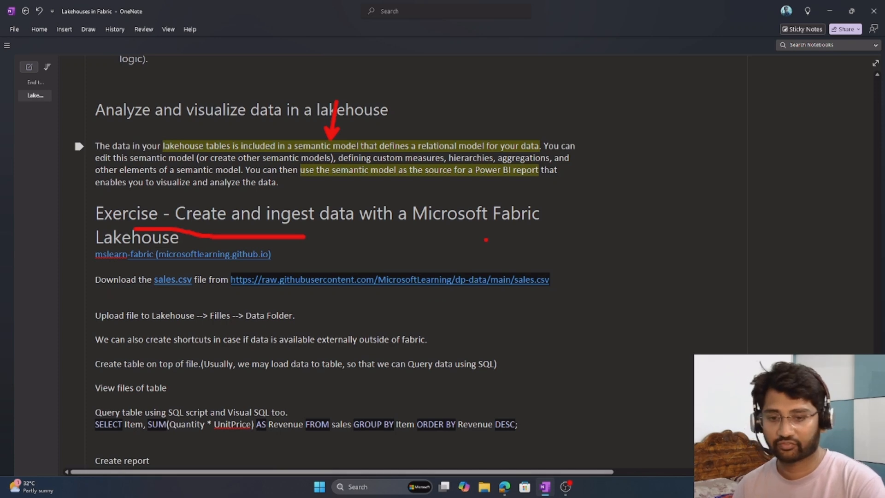
{"action": "key", "text": "Escape"}
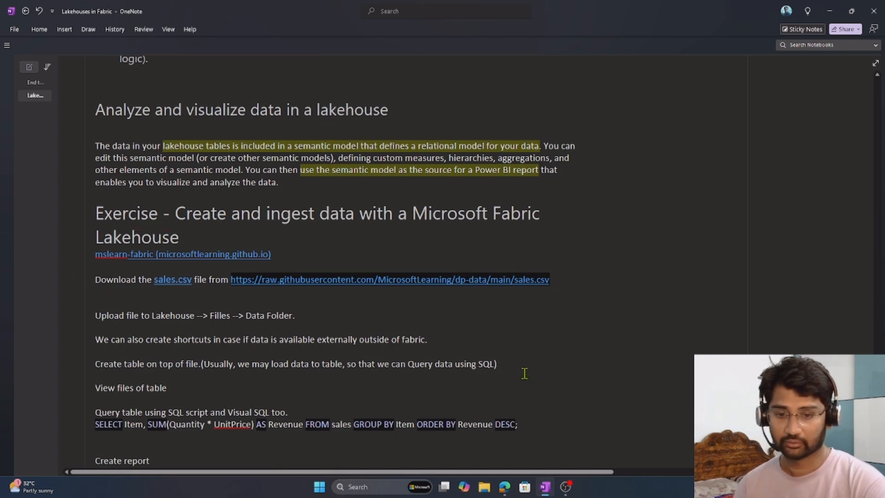
Switch to the Fabric workspace in the browser, mark its name with a red arrow, circle the empty item list, and clear the annotations.
{"action": "left_click", "coordinate": [504, 487]}
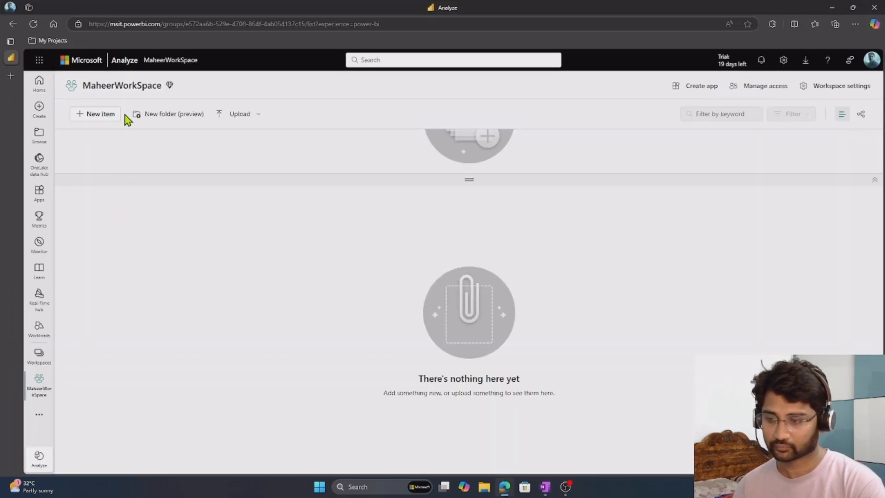
{"action": "left_click_drag", "start_coordinate": [109, 94], "coordinate": [117, 117]}
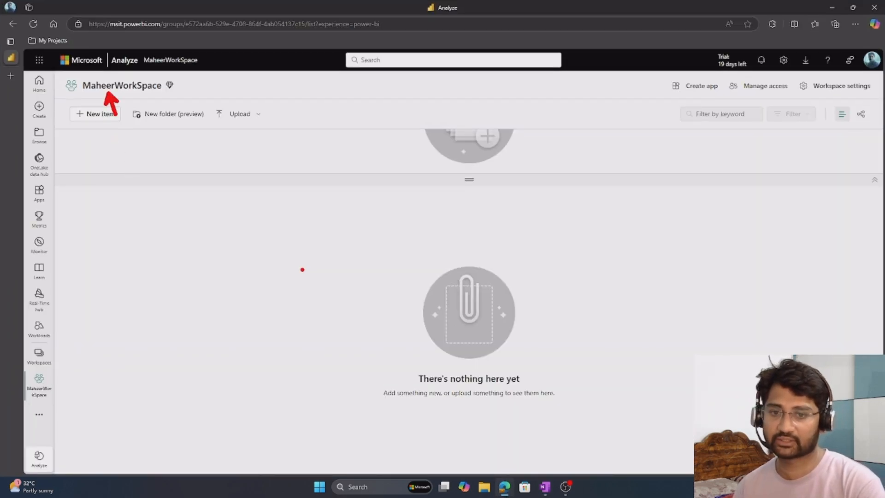
{"action": "mouse_move", "coordinate": [487, 300]}
{"action": "left_mouse_down"}
{"action": "mouse_move", "coordinate": [553, 428]}
{"action": "mouse_move", "coordinate": [237, 290]}
{"action": "left_mouse_up"}
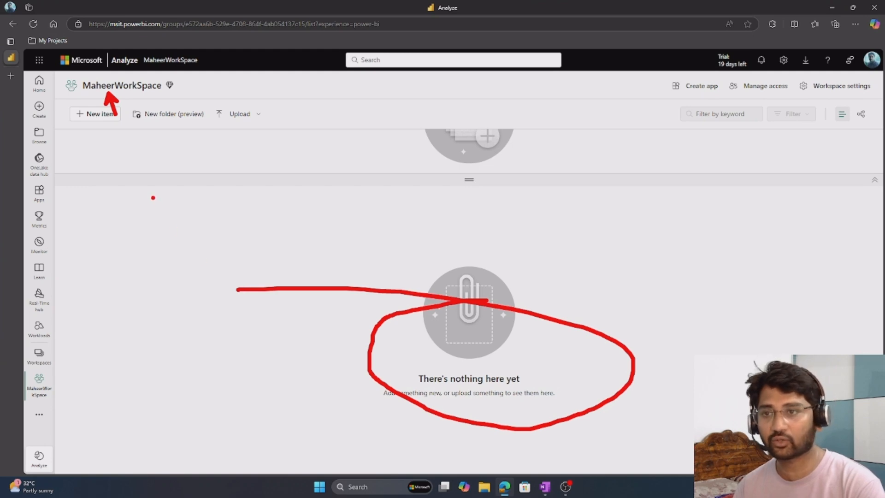
{"action": "key", "text": "Escape"}
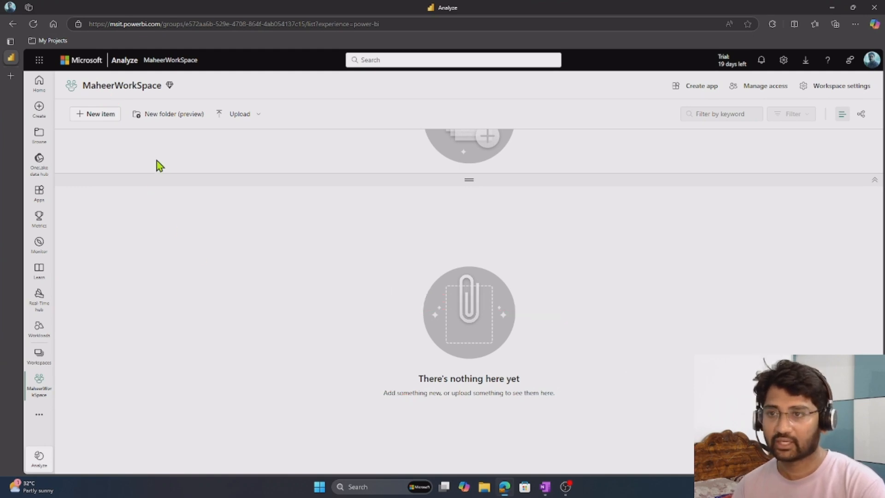
Create a new Lakehouse item named maheerLakehouse in the workspace, leaving lakehouse schemas disabled.
{"action": "left_click", "coordinate": [96, 118]}
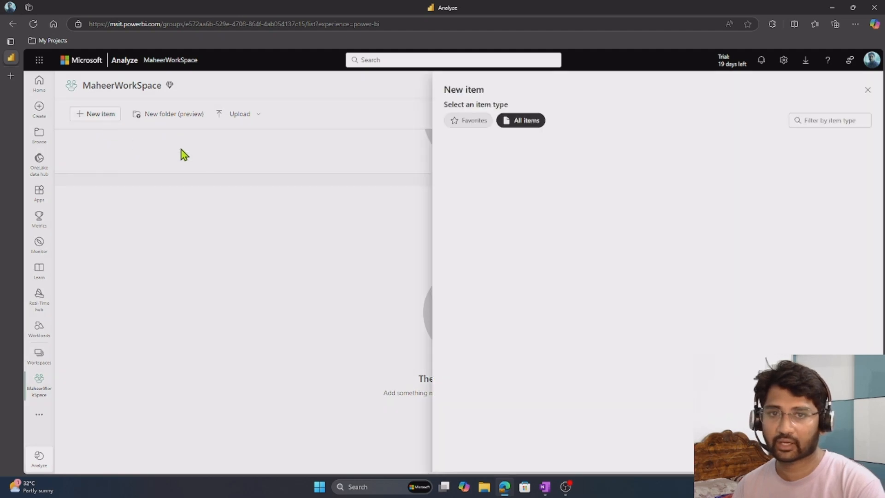
{"action": "left_click", "coordinate": [812, 121]}
{"action": "type", "text": "lakehouse"}
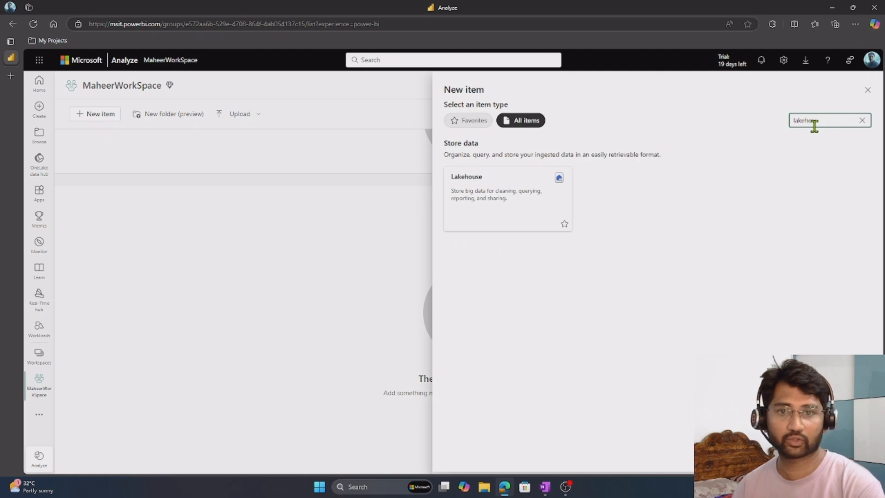
{"action": "left_click", "coordinate": [512, 187]}
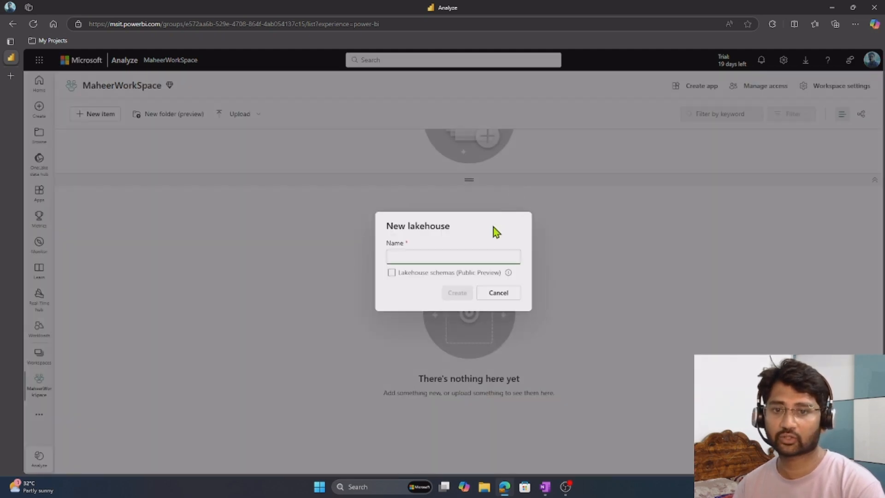
{"action": "left_click", "coordinate": [419, 259]}
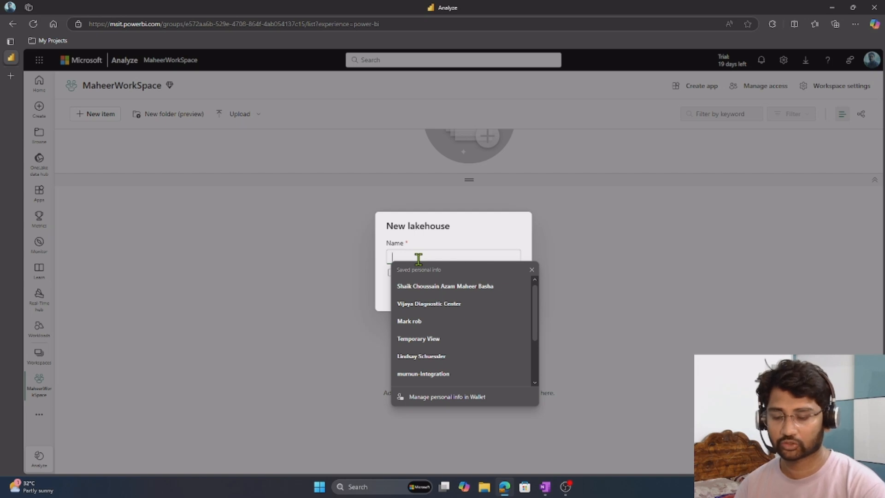
{"action": "type", "text": "maheer"}
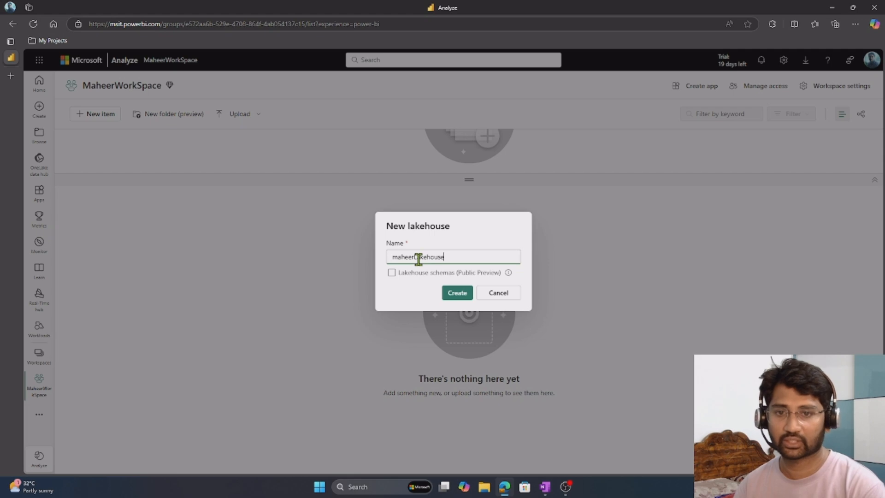
{"action": "type", "text": "Lakehouse"}
{"action": "left_click", "coordinate": [456, 292]}
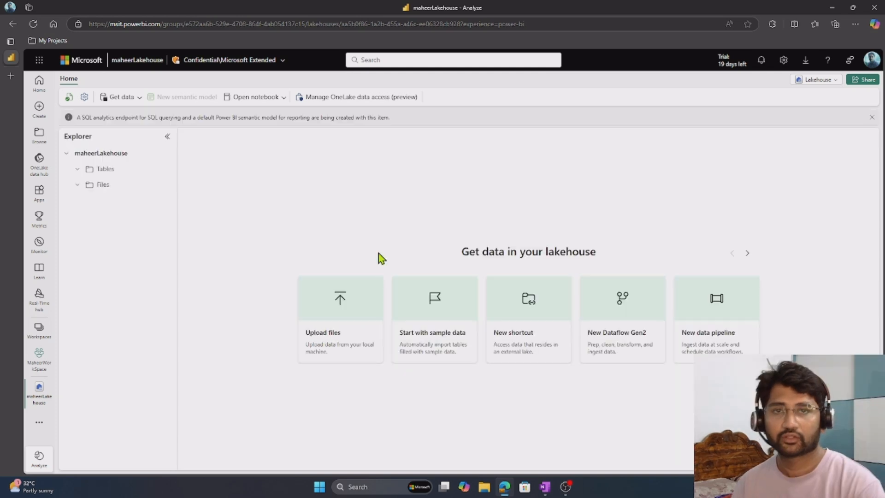
Return to the workspace's item list, widen the Type column, and highlight the semantic model and Lakehouse types.
{"action": "left_click", "coordinate": [38, 364]}
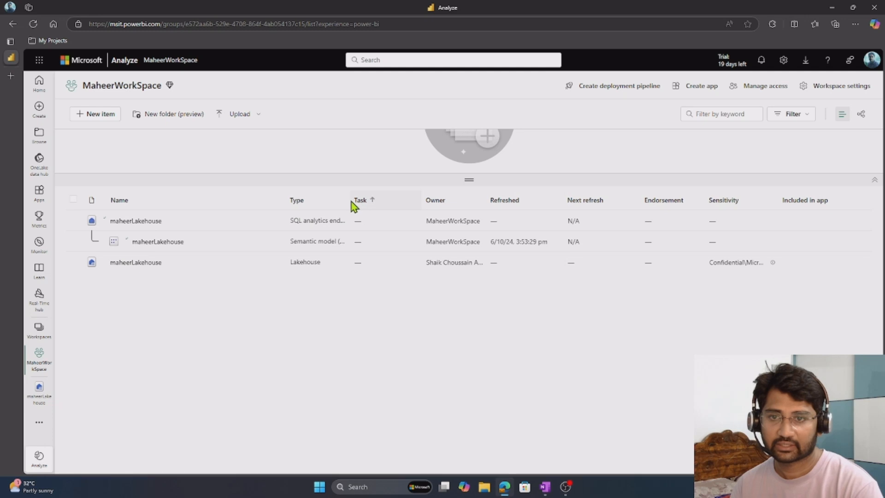
{"action": "left_click_drag", "start_coordinate": [348, 200], "coordinate": [436, 198]}
{"action": "left_click_drag", "start_coordinate": [303, 241], "coordinate": [340, 241]}
{"action": "left_click_drag", "start_coordinate": [286, 267], "coordinate": [328, 269]}
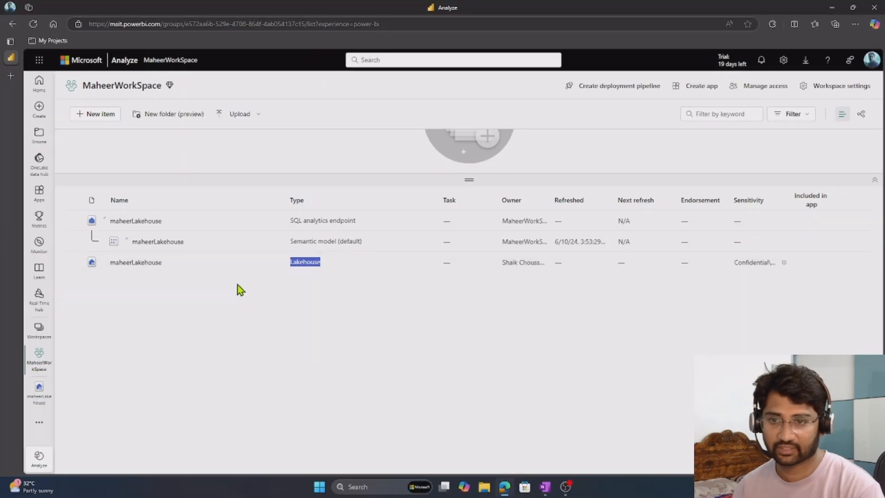
Reload the workspace's item list and open the maheerLakehouse item of type Lakehouse.
{"action": "left_click", "coordinate": [44, 392]}
{"action": "left_click", "coordinate": [48, 383]}
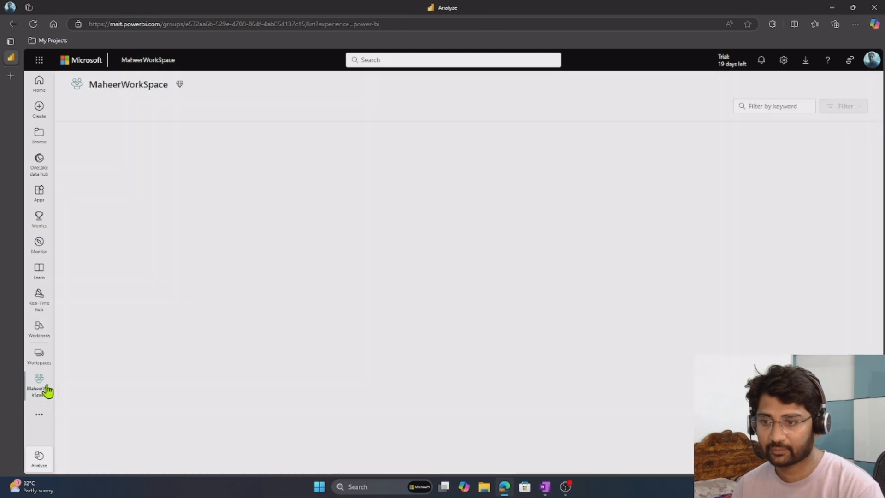
{"action": "left_click", "coordinate": [41, 357]}
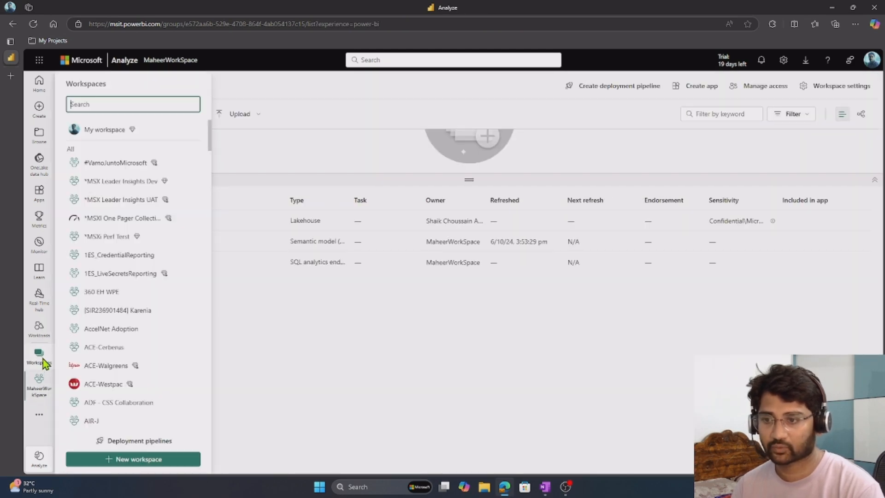
{"action": "left_click", "coordinate": [40, 390]}
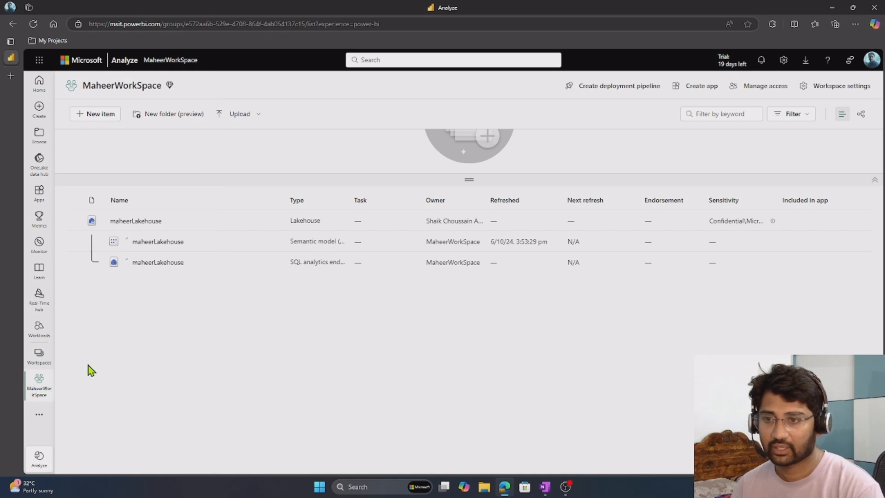
{"action": "left_click", "coordinate": [139, 221]}
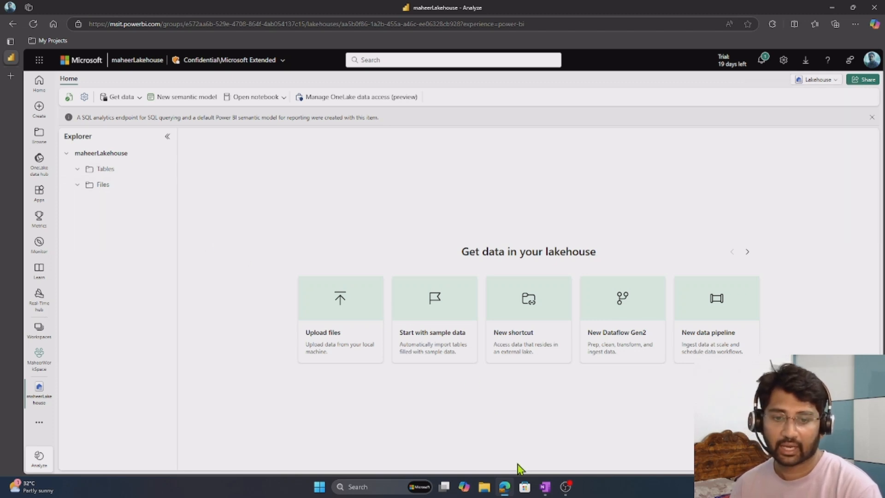
Switch to the OneNote notes and open the raw.githubusercontent.com link to sales.csv in the browser.
{"action": "left_click", "coordinate": [545, 488]}
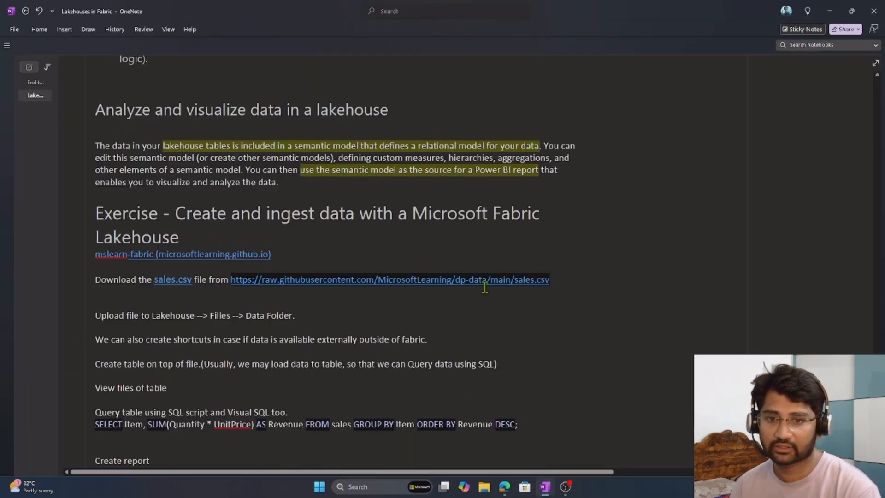
{"action": "left_click_drag", "start_coordinate": [576, 282], "coordinate": [230, 282]}
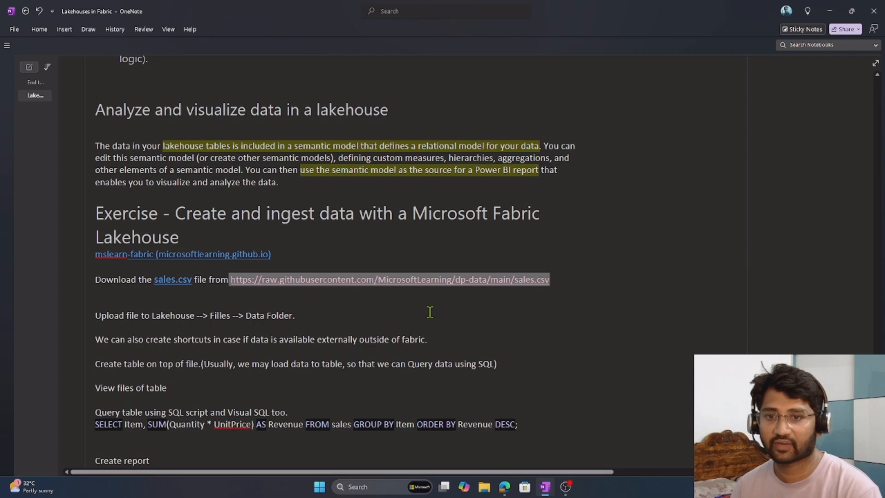
{"action": "left_click", "coordinate": [454, 281]}
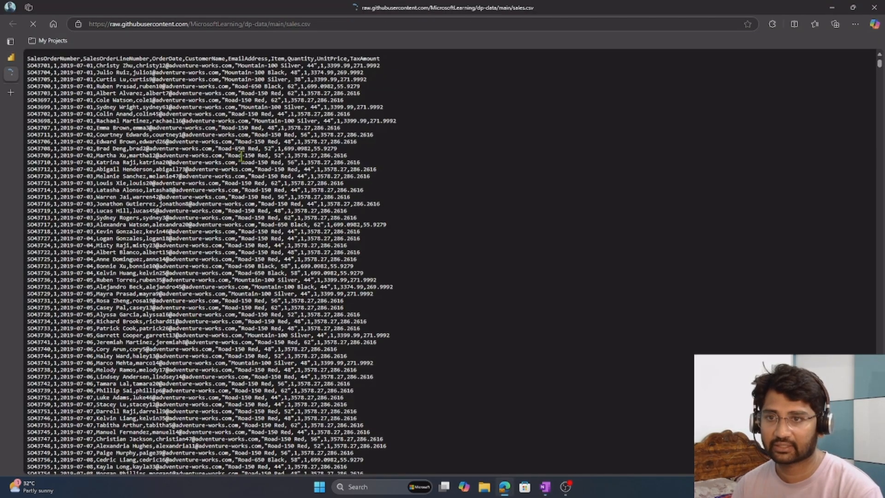
{"action": "left_click_drag", "start_coordinate": [226, 127], "coordinate": [228, 365]}
{"action": "left_click", "coordinate": [495, 247]}
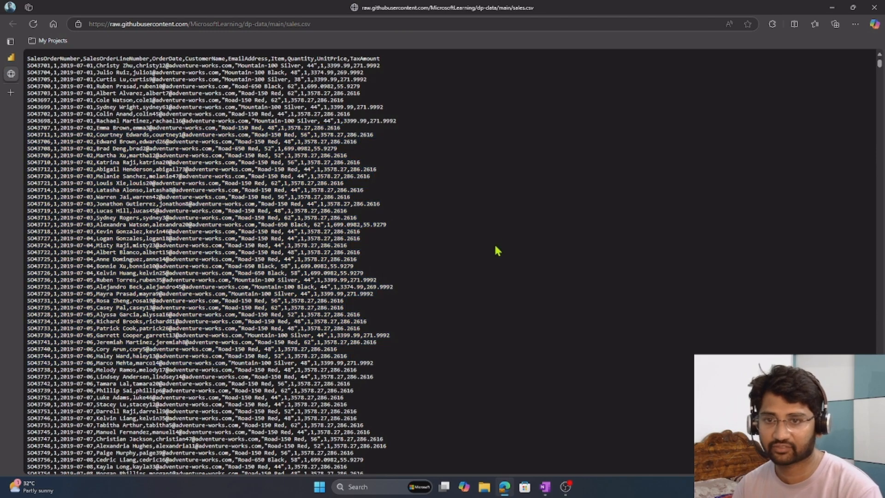
{"action": "right_click", "coordinate": [370, 156]}
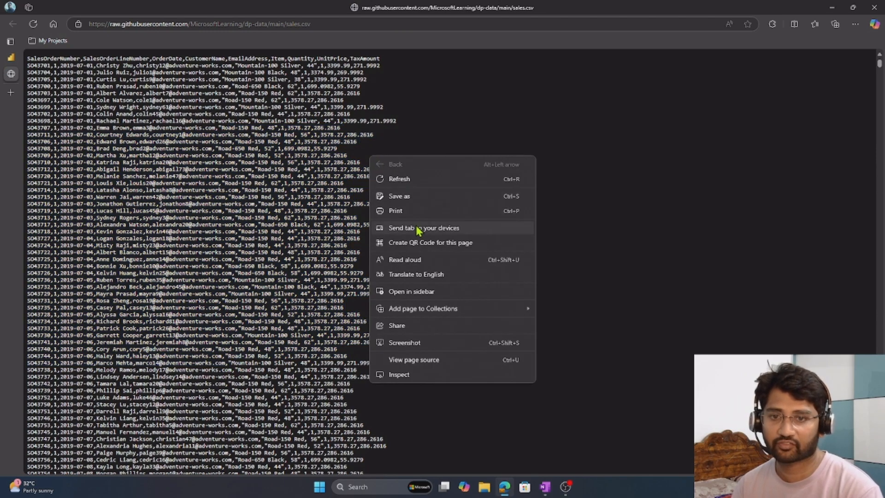
{"action": "left_click", "coordinate": [416, 198]}
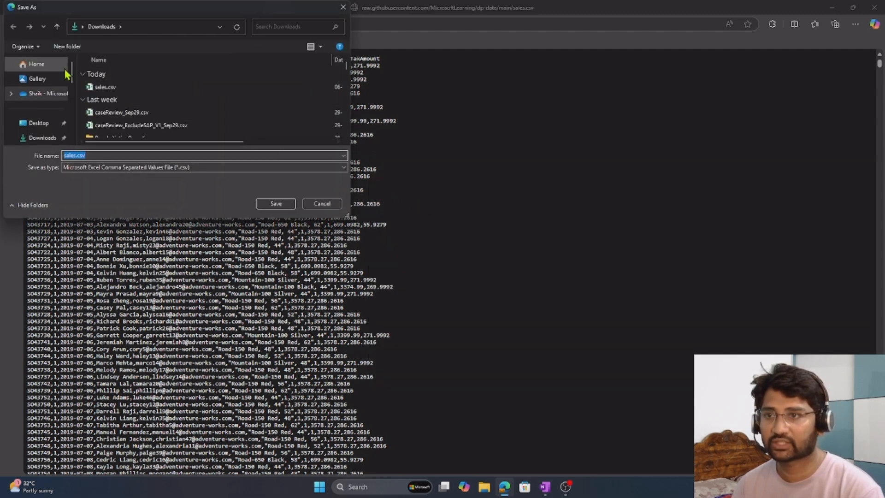
{"action": "scroll", "coordinate": [50, 108], "scroll_direction": "down", "scroll_amount": 1}
{"action": "left_click", "coordinate": [44, 121]}
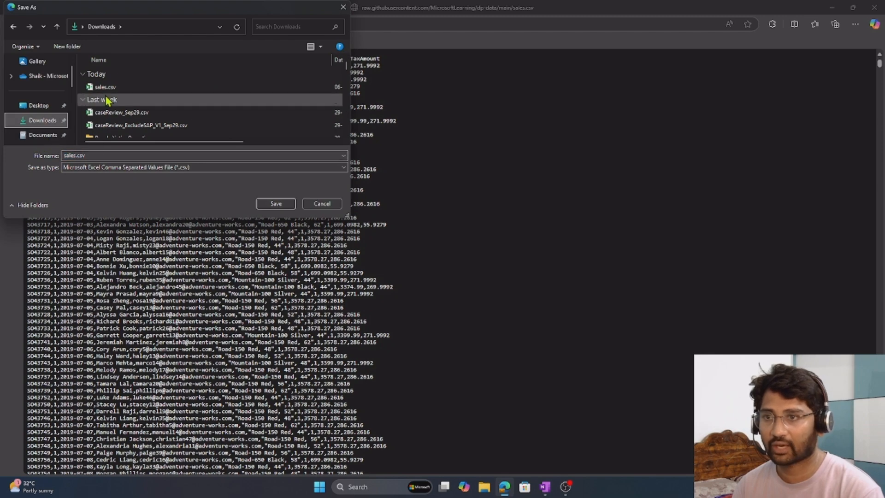
{"action": "left_click", "coordinate": [308, 204]}
Return to the lakehouse page, show sales.csv in File Explorer's Downloads folder, and go back to the lakehouse.
{"action": "left_click", "coordinate": [11, 57]}
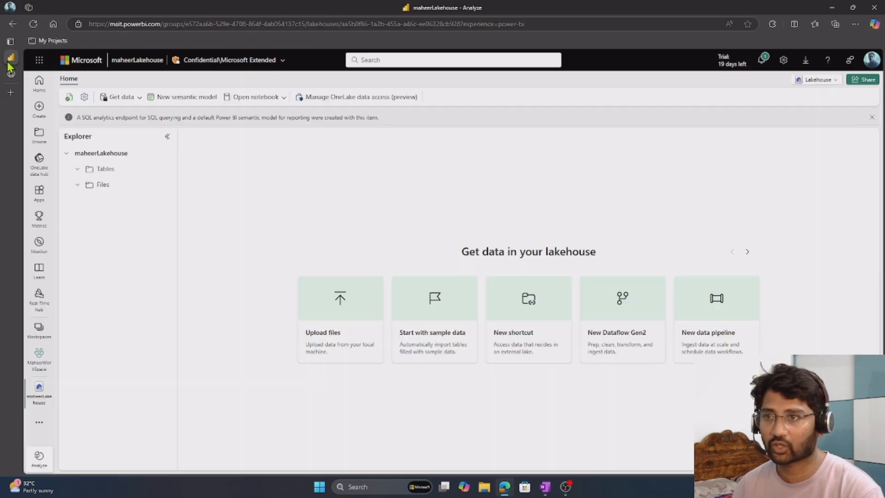
{"action": "left_click", "coordinate": [482, 495]}
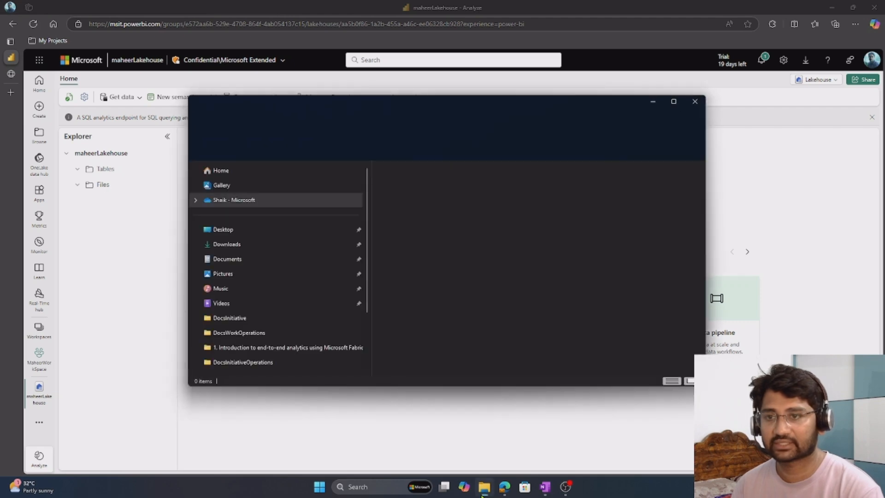
{"action": "left_click", "coordinate": [233, 245]}
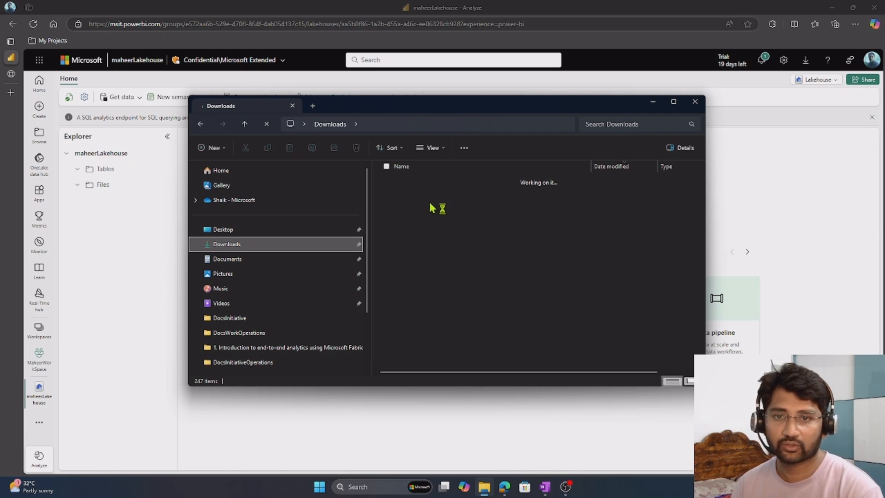
{"action": "left_click", "coordinate": [403, 195]}
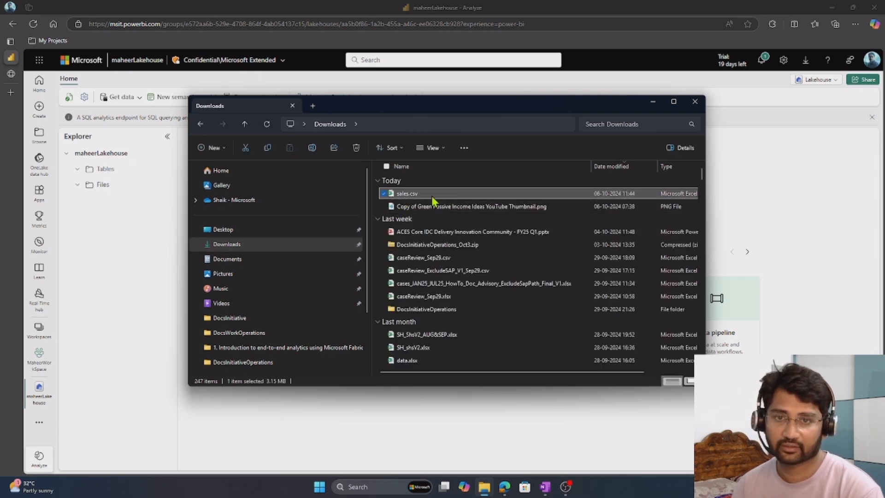
{"action": "left_click", "coordinate": [501, 432]}
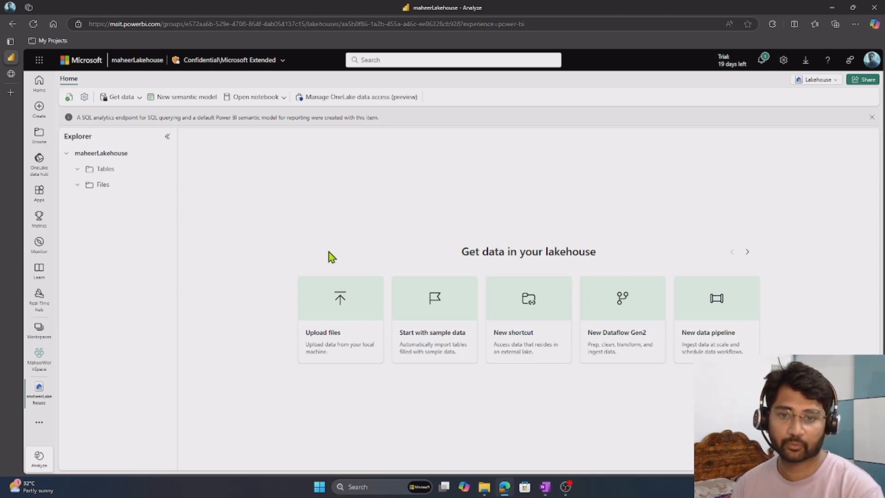
Draw red arrows at Upload files, New Dataflow Gen2, New data pipeline and New shortcut, circle Upload files, and clear the annotations.
{"action": "key", "text": "ctrl+2"}
{"action": "left_click_drag", "start_coordinate": [325, 272], "coordinate": [320, 238]}
{"action": "left_click_drag", "start_coordinate": [613, 273], "coordinate": [618, 230]}
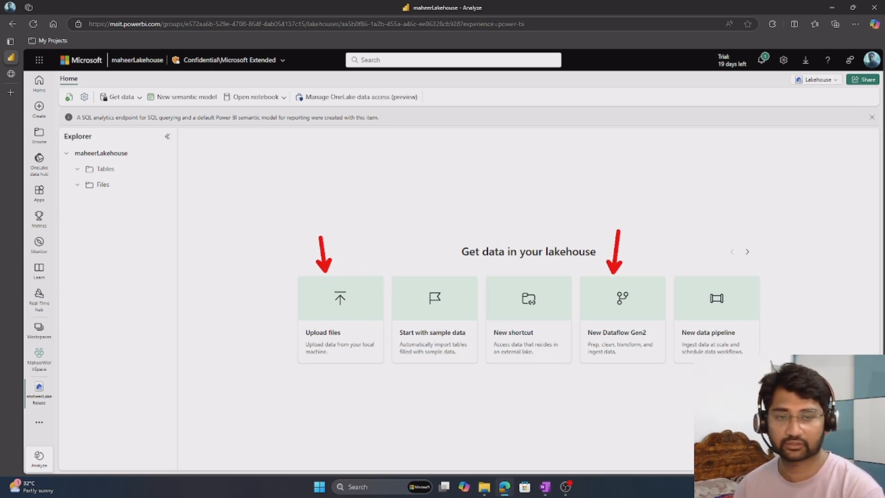
{"action": "left_click_drag", "start_coordinate": [715, 271], "coordinate": [713, 215]}
{"action": "left_click_drag", "start_coordinate": [525, 371], "coordinate": [525, 418]}
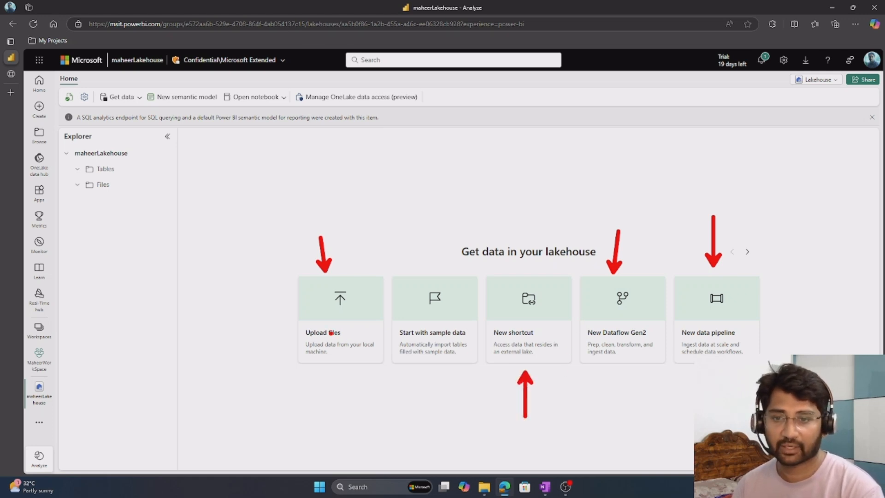
{"action": "mouse_move", "coordinate": [333, 287]}
{"action": "left_mouse_down"}
{"action": "mouse_move", "coordinate": [416, 339]}
{"action": "mouse_move", "coordinate": [346, 287]}
{"action": "left_mouse_up"}
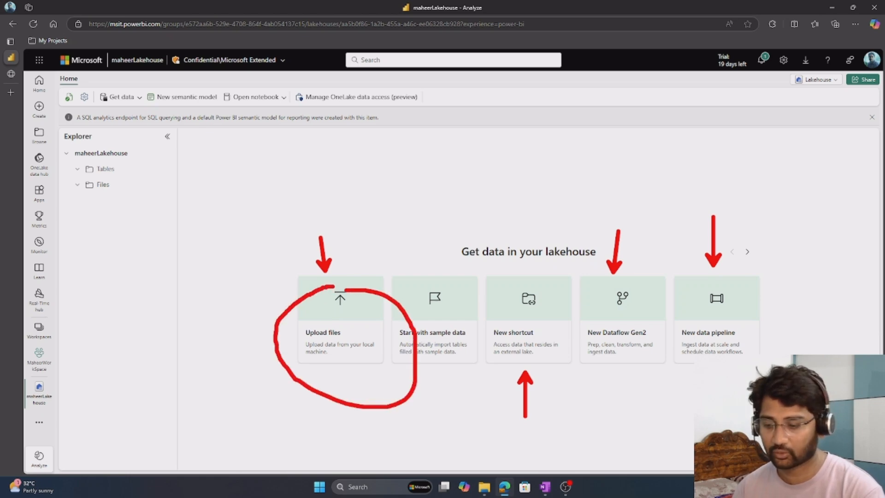
{"action": "key", "text": "Escape"}
Upload sales.csv from the Downloads folder to the lakehouse's Files section and close the upload pane.
{"action": "left_click", "coordinate": [361, 333]}
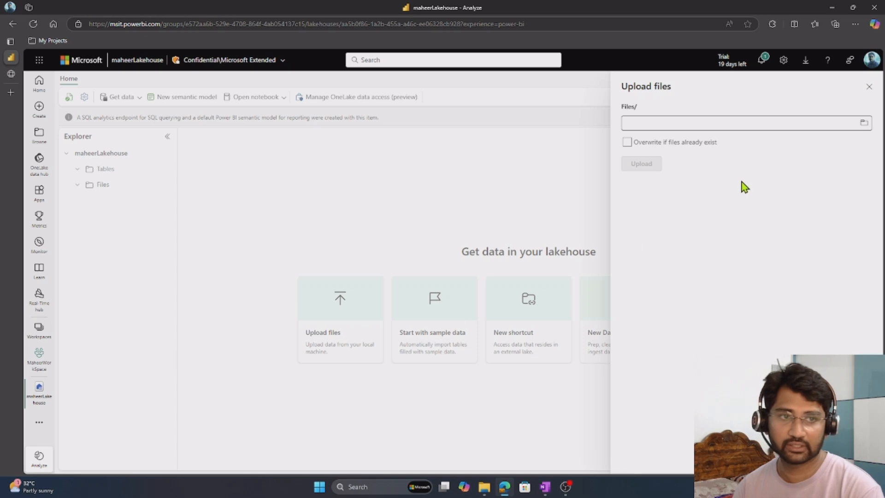
{"action": "left_click", "coordinate": [867, 123]}
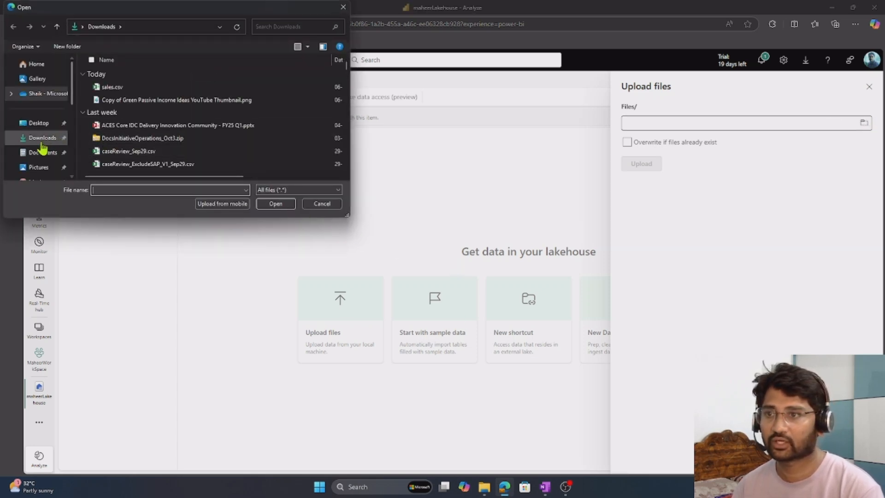
{"action": "left_click", "coordinate": [131, 88]}
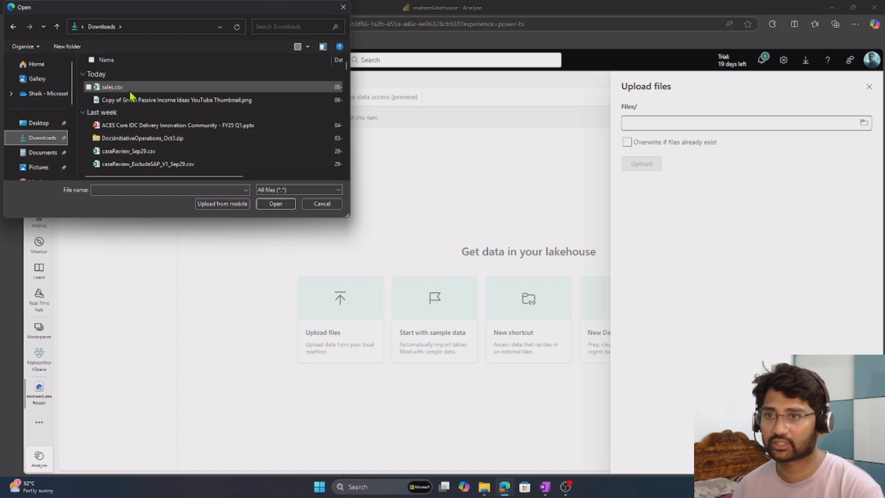
{"action": "left_click", "coordinate": [291, 205]}
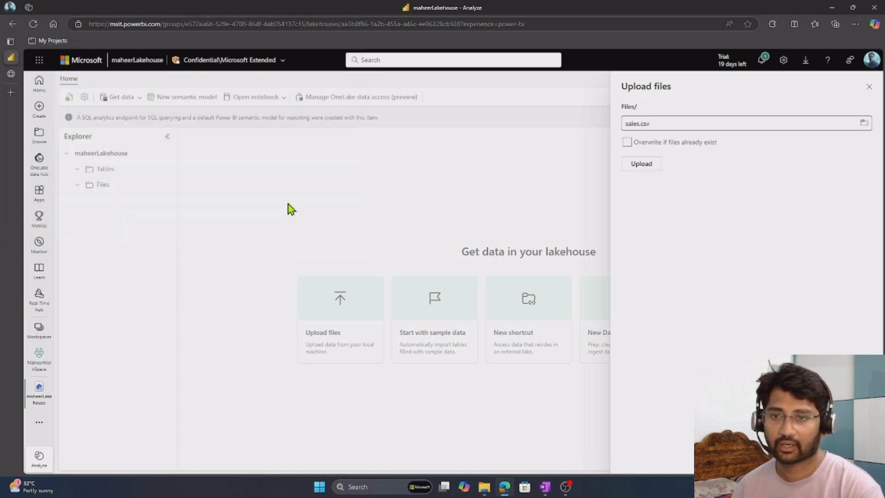
{"action": "left_click", "coordinate": [644, 165]}
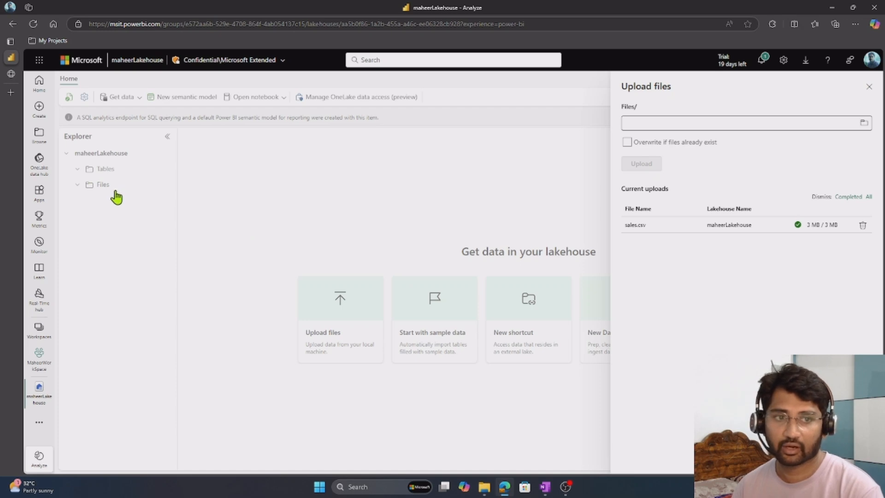
{"action": "left_click", "coordinate": [869, 87]}
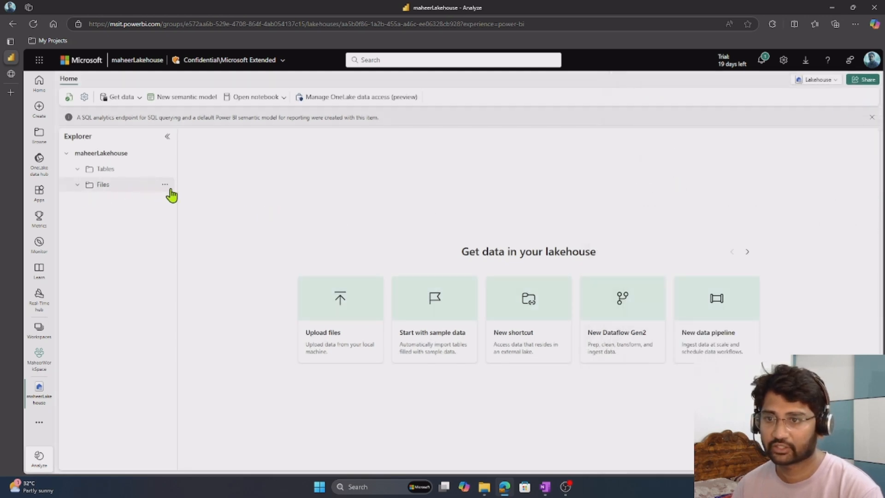
Refresh the Files folder of maheerLakehouse and show its contents.
{"action": "left_click", "coordinate": [165, 185]}
{"action": "left_click", "coordinate": [177, 266]}
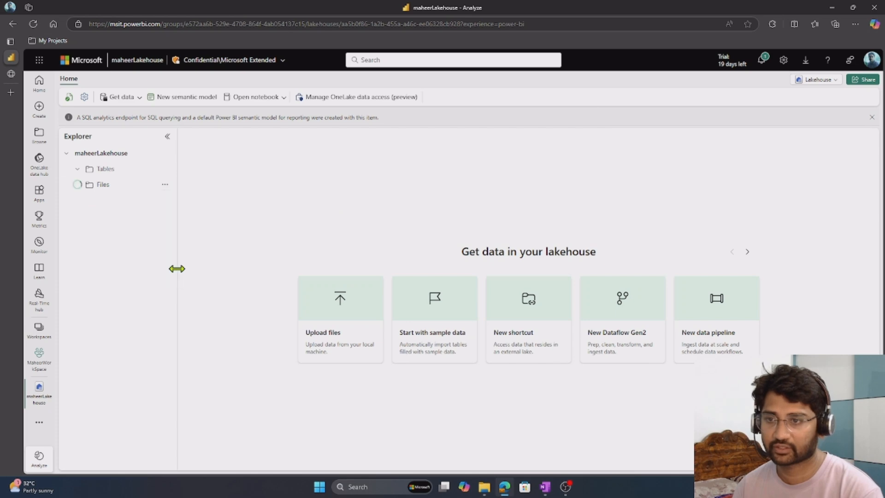
{"action": "left_click", "coordinate": [119, 187]}
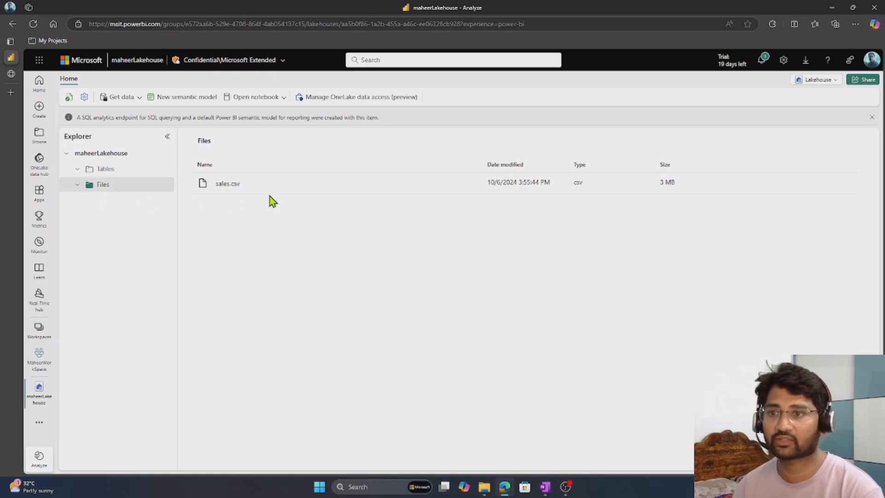
Preview sales.csv and look through its header row and sales order records.
{"action": "left_click", "coordinate": [244, 184]}
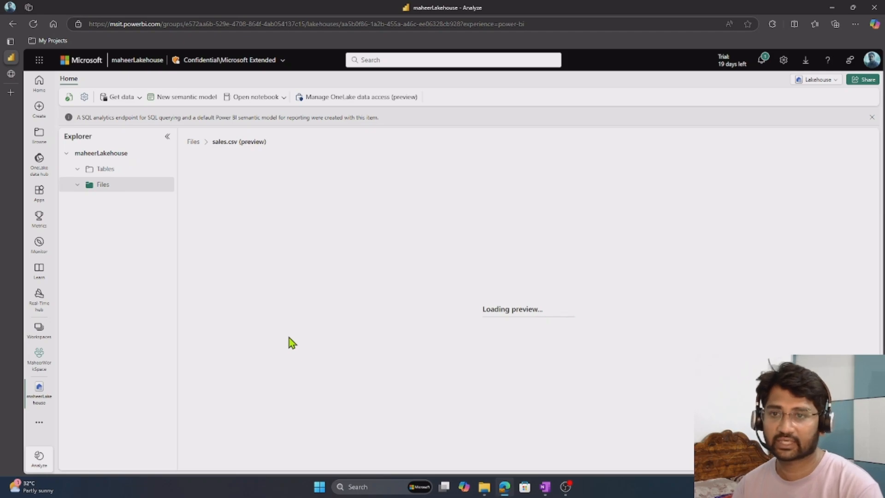
{"action": "left_click_drag", "start_coordinate": [250, 176], "coordinate": [417, 421]}
{"action": "scroll", "coordinate": [421, 419], "scroll_direction": "down", "scroll_amount": 6}
{"action": "scroll", "coordinate": [421, 419], "scroll_direction": "up", "scroll_amount": 6}
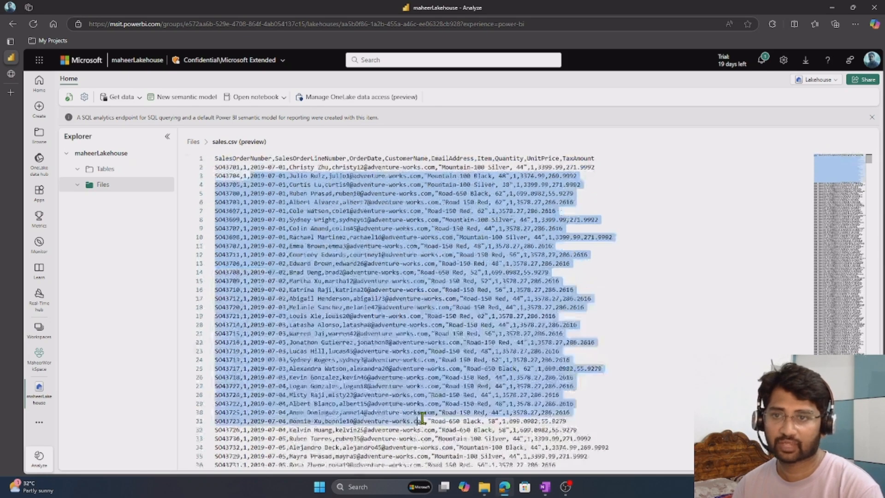
{"action": "left_click", "coordinate": [132, 231]}
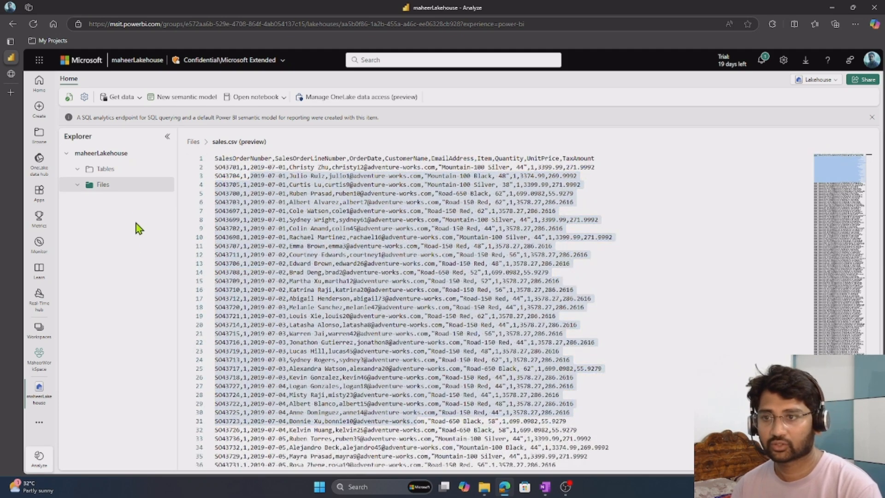
{"action": "left_click", "coordinate": [308, 267]}
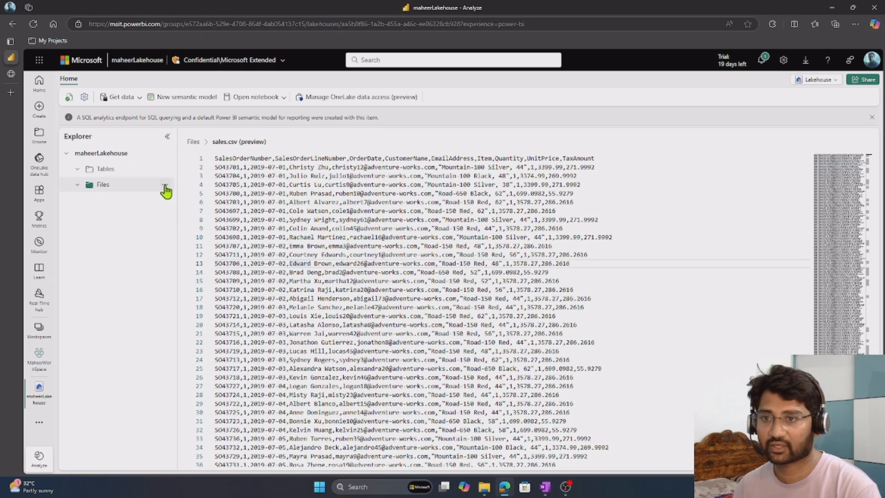
Open the New shortcut dialog for Files, review its internal and external sources, and close it.
{"action": "left_click", "coordinate": [165, 184]}
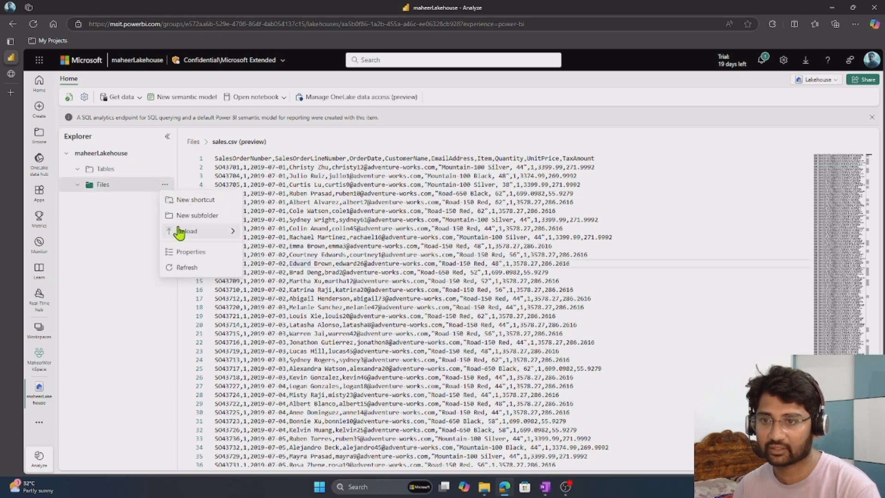
{"action": "left_click", "coordinate": [192, 200]}
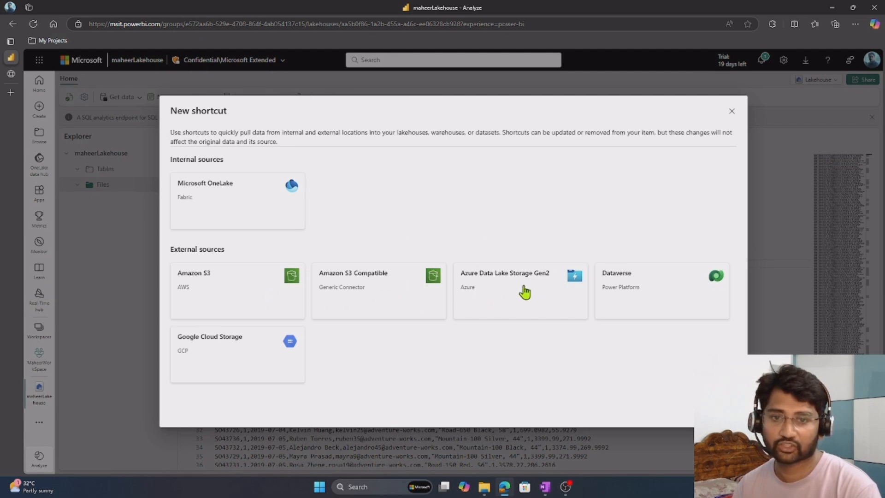
{"action": "left_click_drag", "start_coordinate": [184, 247], "coordinate": [241, 198]}
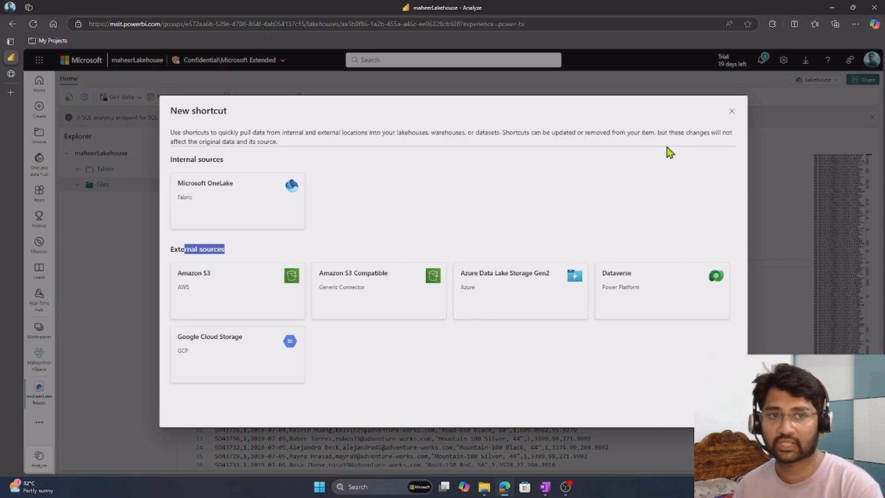
{"action": "left_click", "coordinate": [733, 113]}
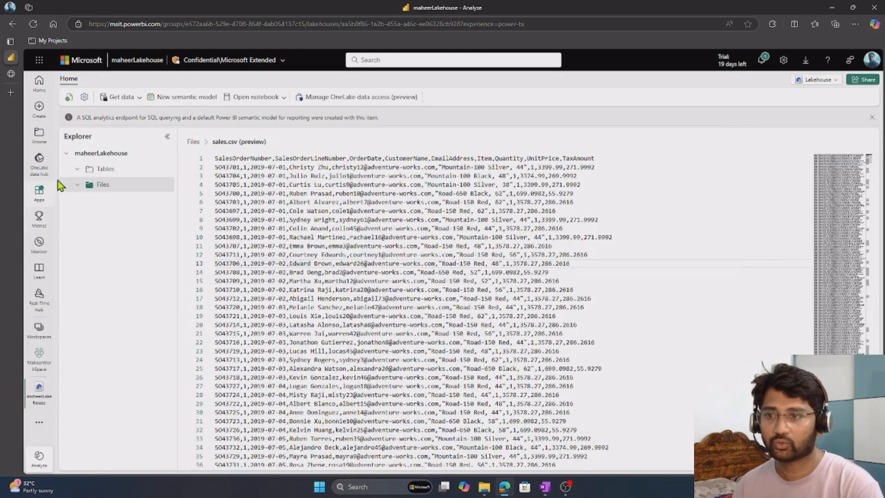
Load sales.csv into a new table named sales, using the header for column names and a comma separator.
{"action": "left_click", "coordinate": [88, 188]}
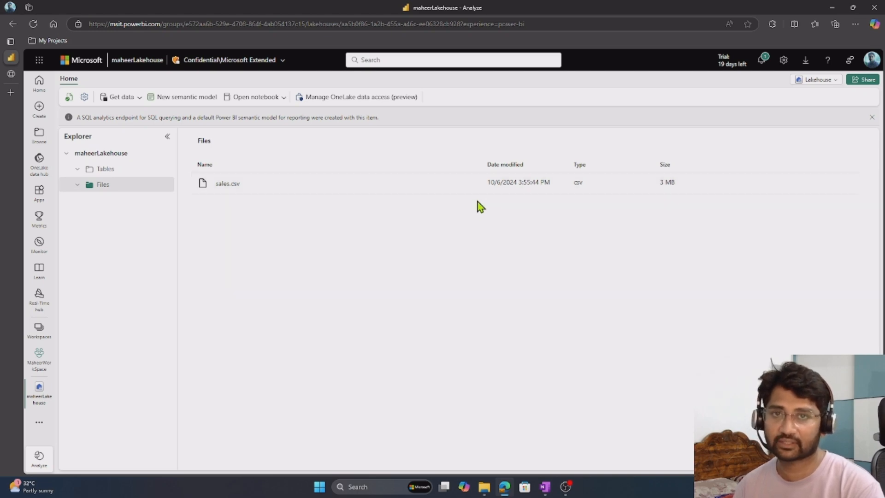
{"action": "left_click", "coordinate": [471, 184]}
{"action": "mouse_move", "coordinate": [509, 199]}
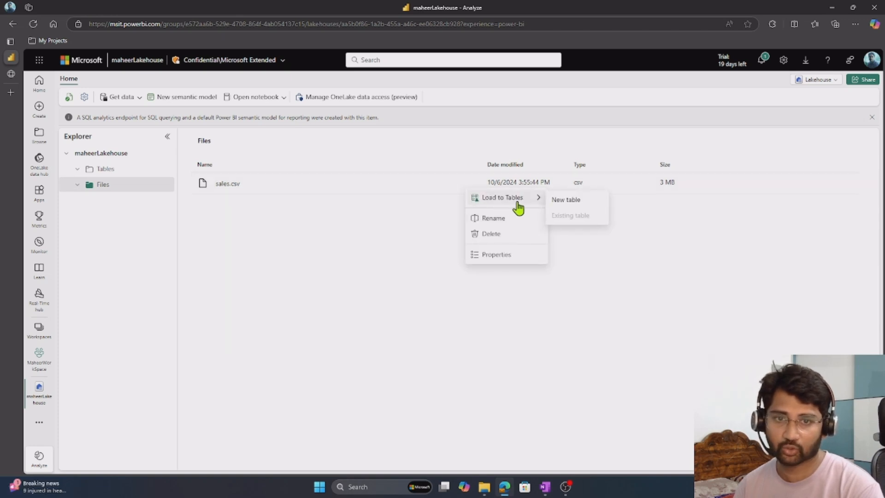
{"action": "left_click", "coordinate": [569, 199]}
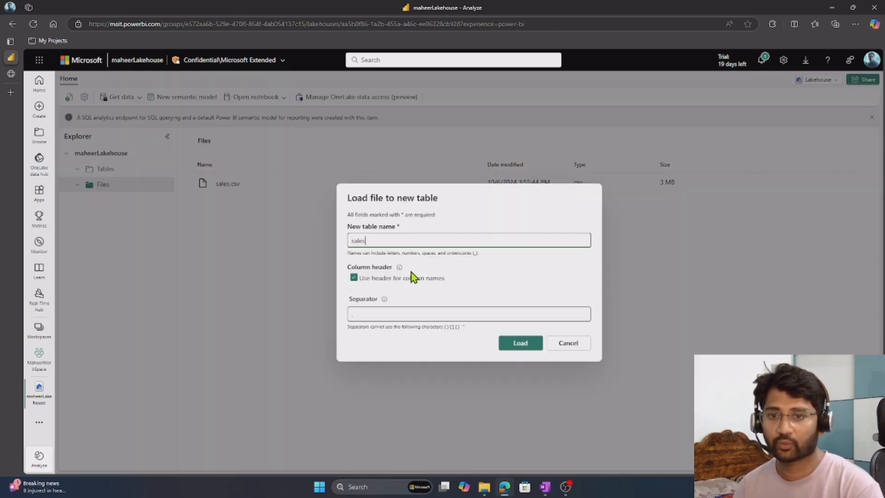
{"action": "left_click_drag", "start_coordinate": [378, 238], "coordinate": [348, 240]}
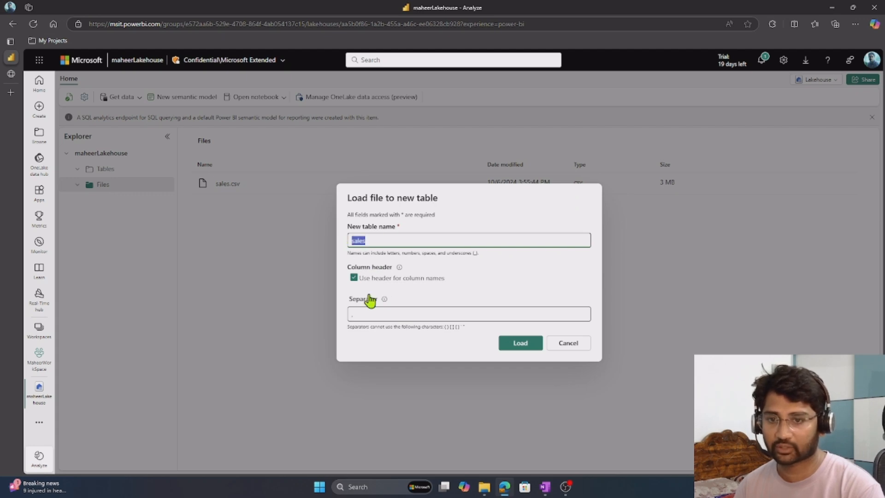
{"action": "left_click", "coordinate": [377, 316]}
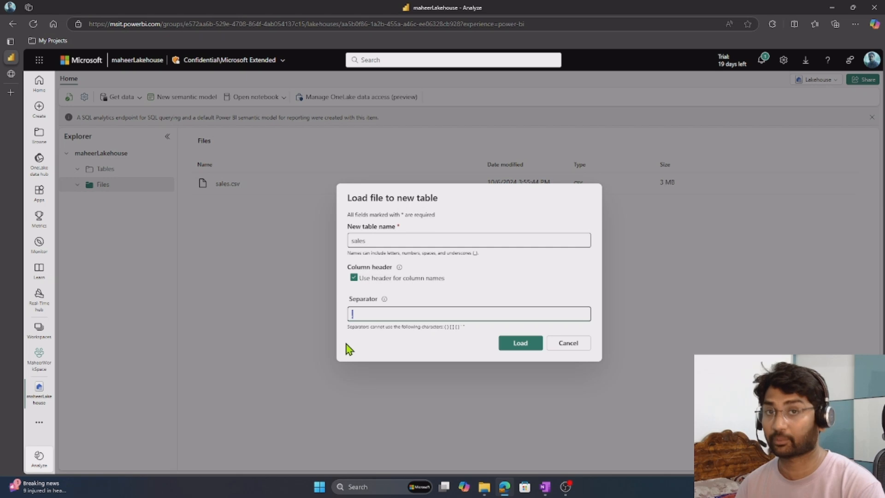
{"action": "left_click", "coordinate": [532, 349]}
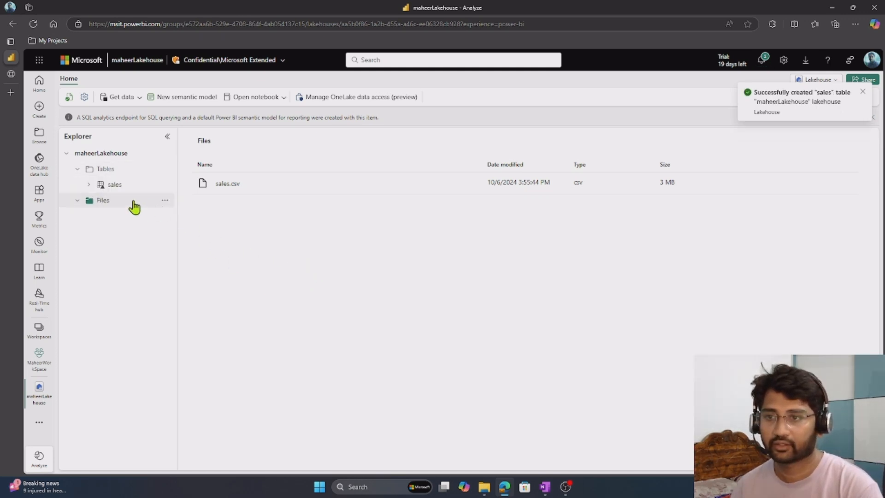
Preview the rows of the sales table in the lakehouse's Tables section.
{"action": "left_click", "coordinate": [106, 188]}
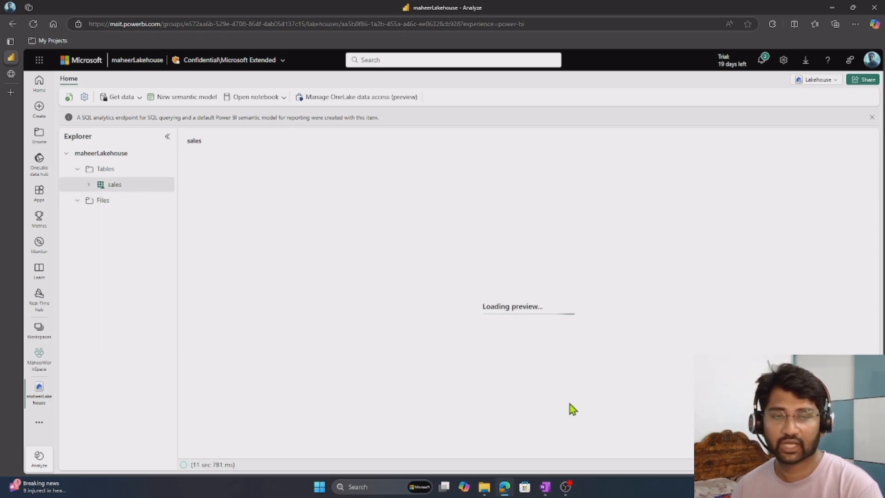
{"action": "scroll", "coordinate": [401, 289], "scroll_direction": "down", "scroll_amount": 5}
{"action": "scroll", "coordinate": [401, 289], "scroll_direction": "up", "scroll_amount": 5}
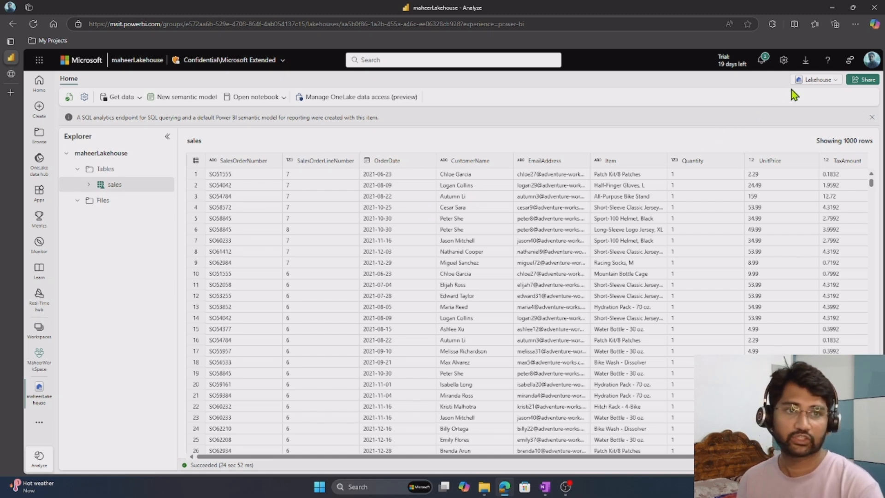
Switch maheerLakehouse from the Lakehouse view to the SQL analytics endpoint.
{"action": "left_click", "coordinate": [811, 79]}
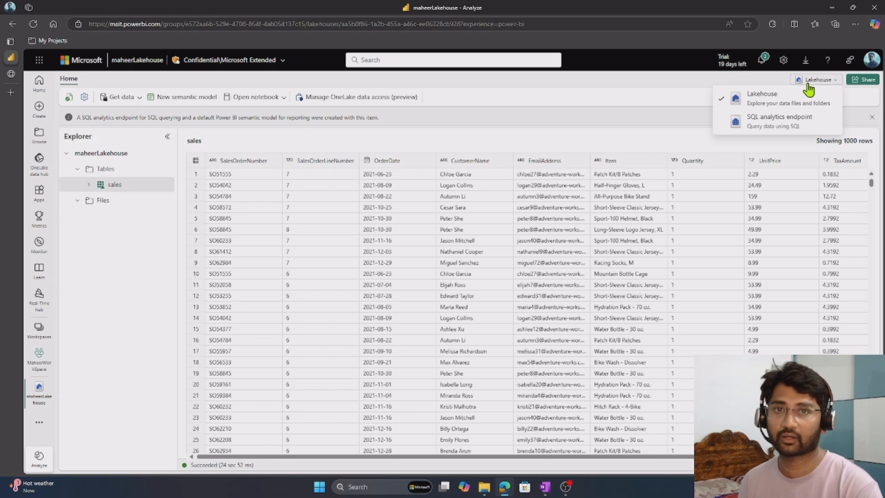
{"action": "left_click", "coordinate": [773, 124]}
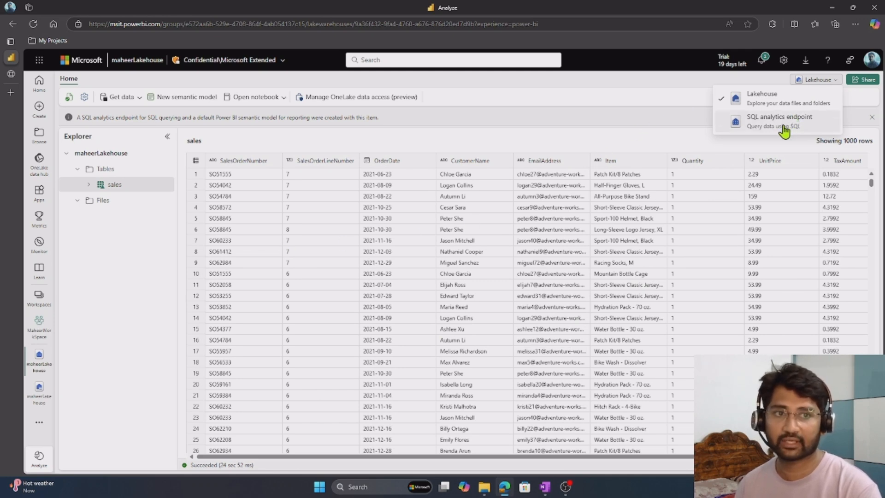
{"action": "left_click", "coordinate": [760, 123]}
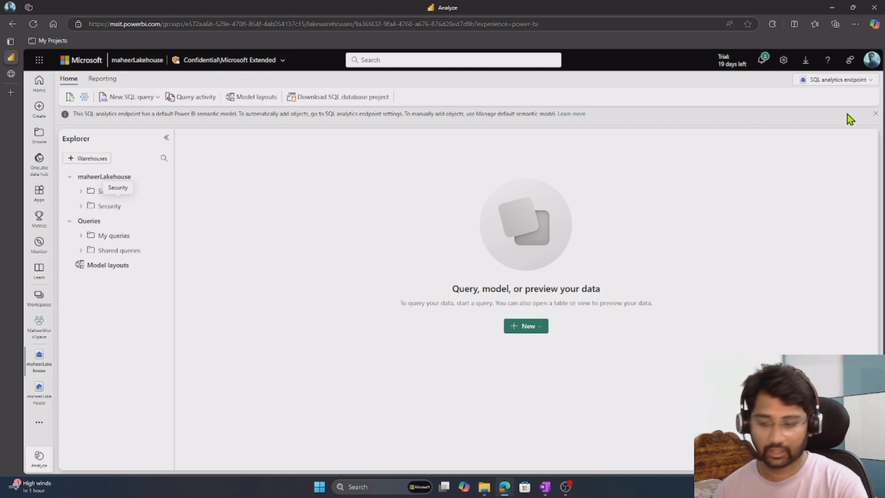
Draw a red arrow at the SQL analytics endpoint selector, clear it, and show the available view options.
{"action": "left_click_drag", "start_coordinate": [790, 85], "coordinate": [737, 141]}
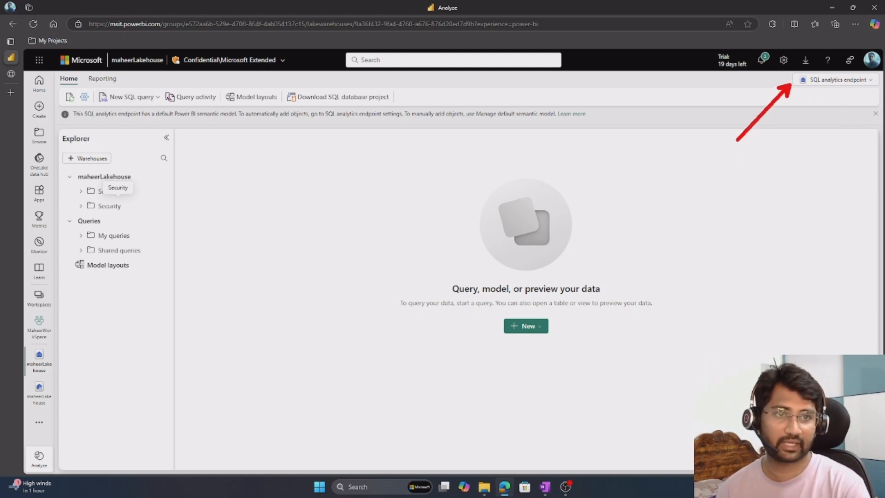
{"action": "key", "text": "Escape"}
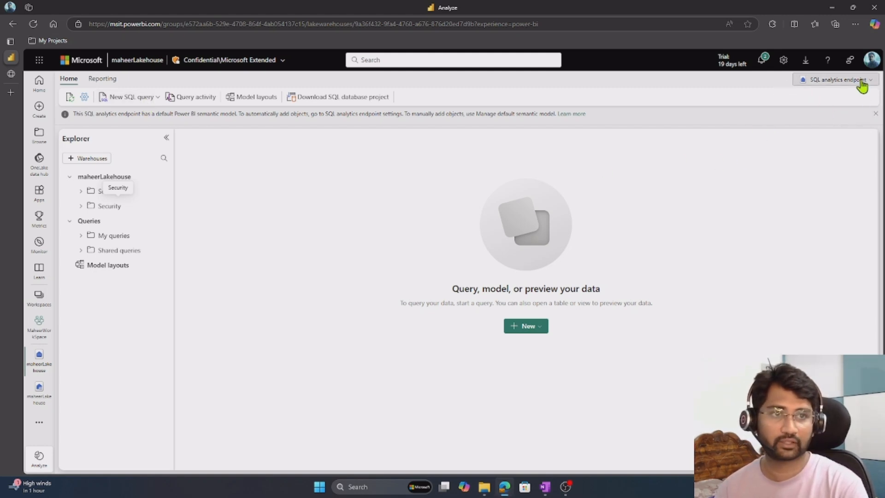
{"action": "left_click", "coordinate": [860, 80]}
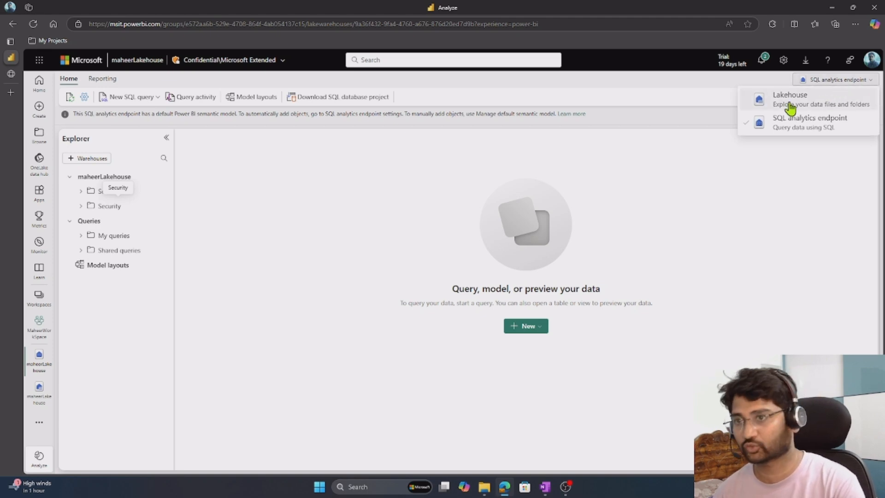
{"action": "left_click", "coordinate": [204, 227]}
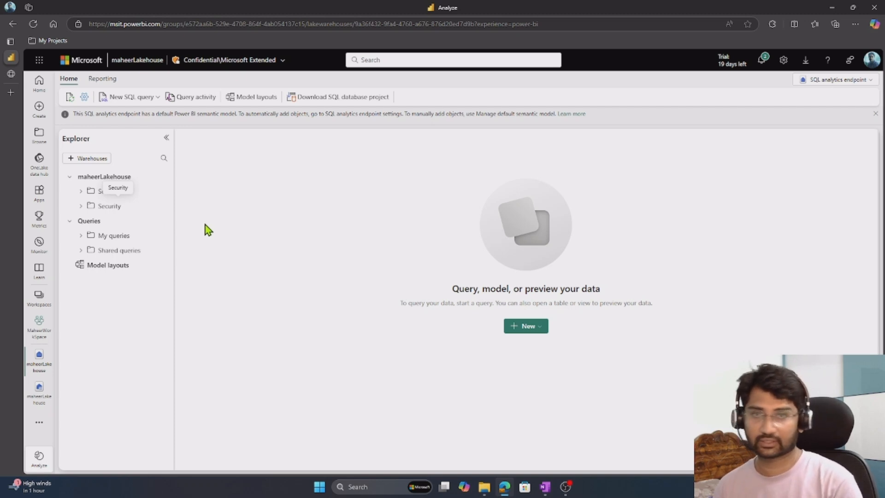
Expand Schemas down to the dbo schema's sales table and create a new SQL query.
{"action": "left_click", "coordinate": [81, 192]}
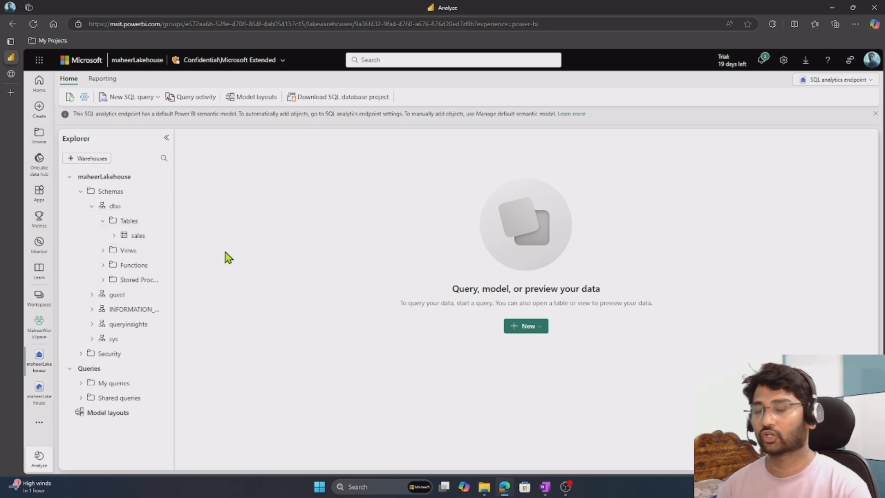
{"action": "left_click", "coordinate": [135, 97]}
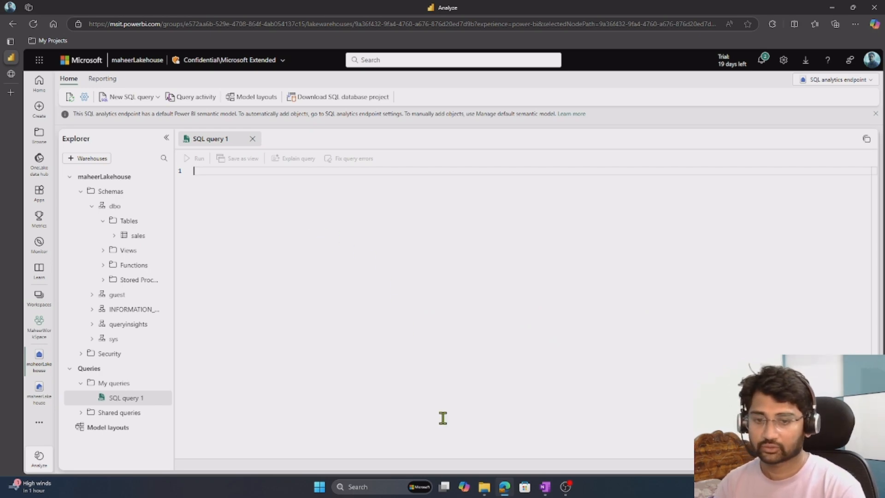
Copy 'SELECT Item, SUM(Quantity * UnitPrice) AS Revenue FROM sales GROUP BY Item ORDER BY Revenue DESC;' from the OneNote notes into SQL query 1.
{"action": "left_click", "coordinate": [546, 487]}
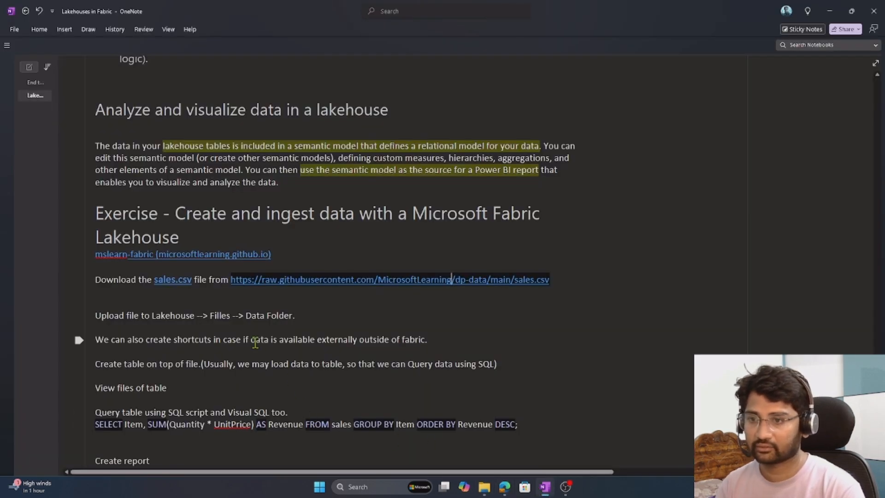
{"action": "left_click_drag", "start_coordinate": [529, 427], "coordinate": [68, 432]}
{"action": "key", "text": "ctrl+c"}
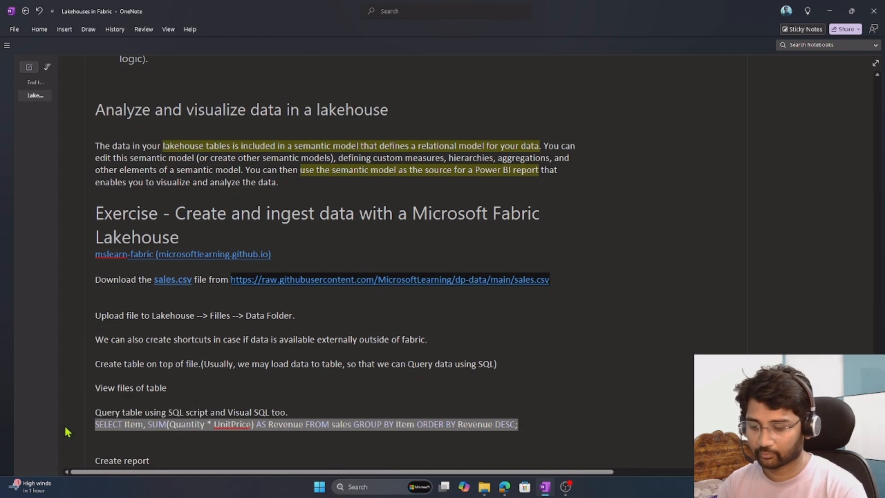
{"action": "key", "text": "alt+Tab"}
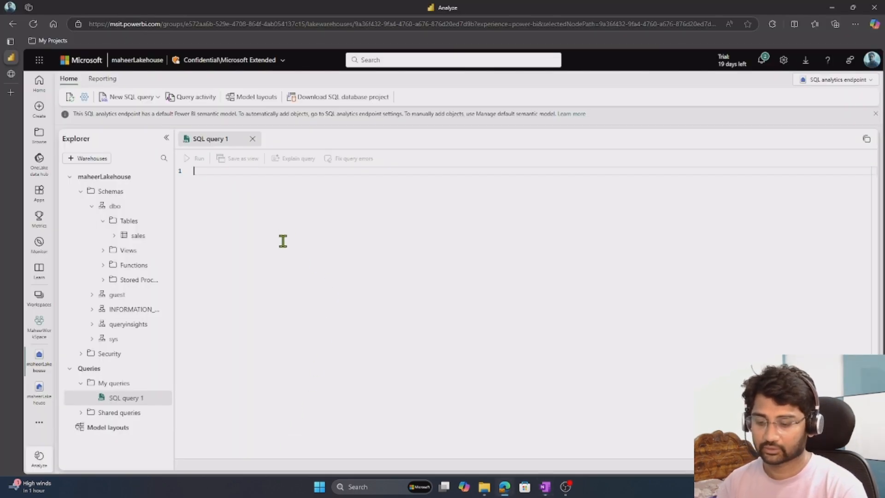
{"action": "key", "text": "ctrl+v"}
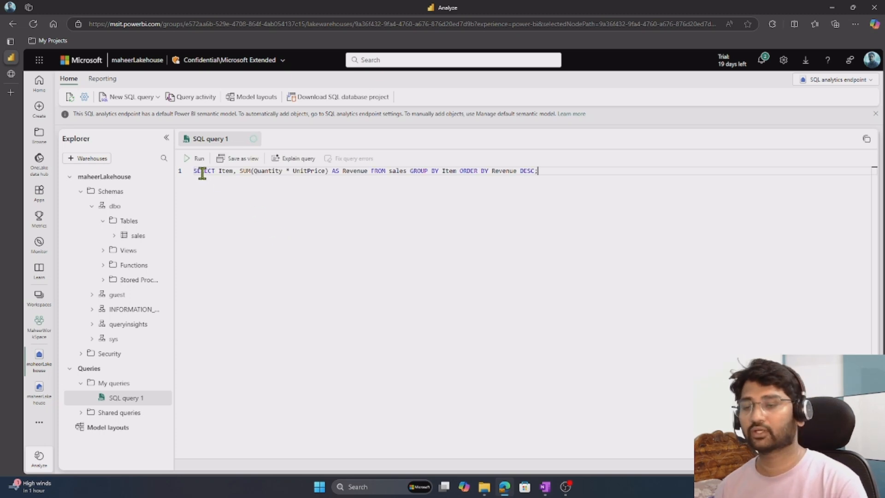
Run the revenue-by-item query in SQL query 1 and look through its result rows.
{"action": "double_click", "coordinate": [202, 173]}
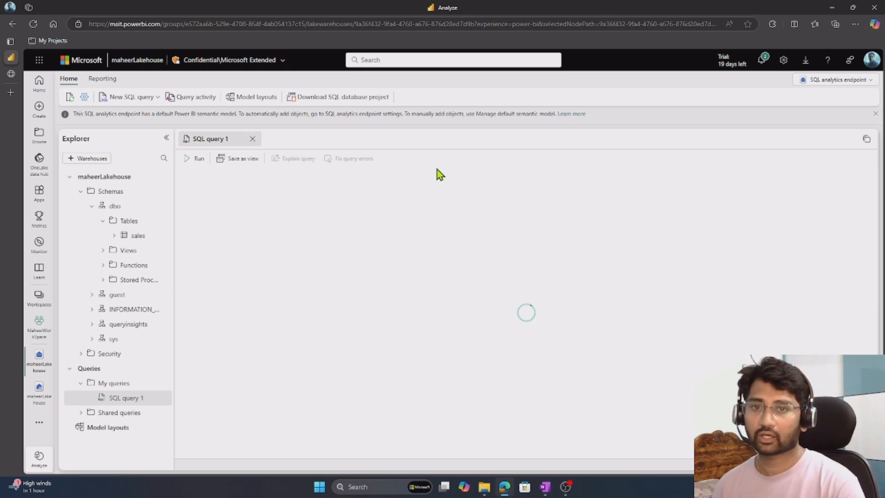
{"action": "left_click", "coordinate": [507, 182]}
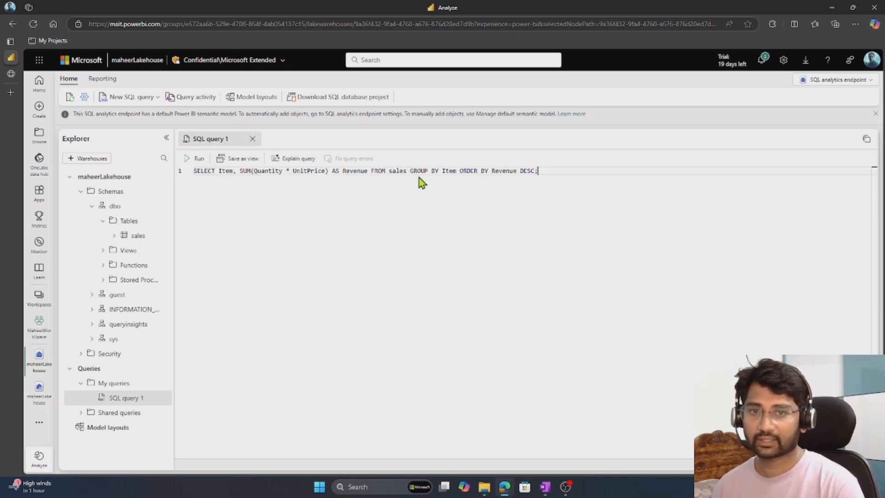
{"action": "double_click", "coordinate": [353, 172]}
{"action": "double_click", "coordinate": [267, 172]}
{"action": "double_click", "coordinate": [311, 171]}
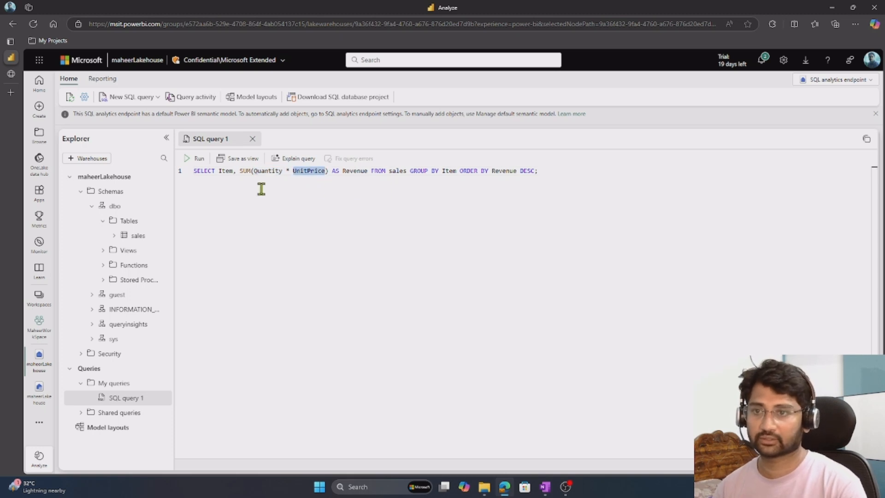
{"action": "left_click", "coordinate": [219, 192]}
{"action": "left_click", "coordinate": [198, 159]}
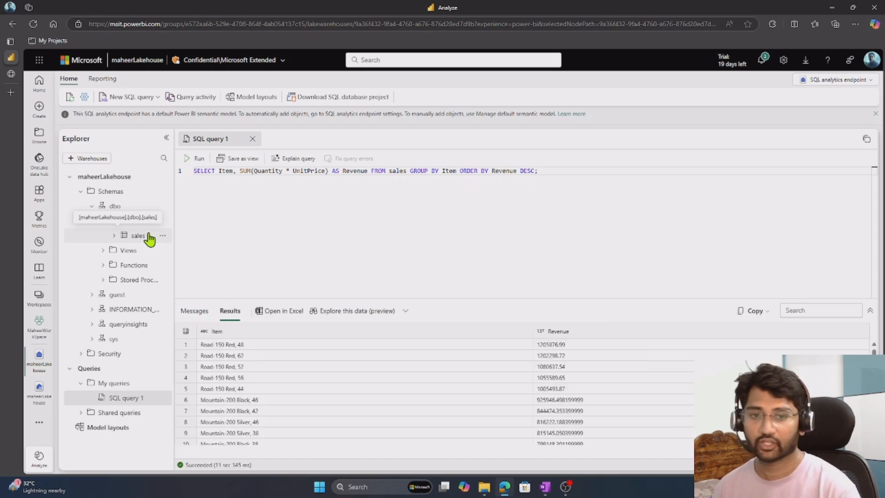
{"action": "scroll", "coordinate": [575, 417], "scroll_direction": "down", "scroll_amount": 20}
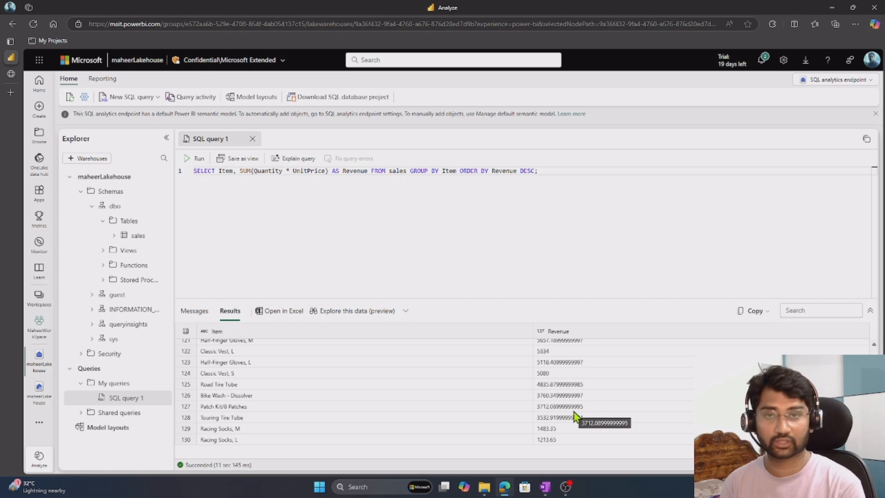
{"action": "left_click_drag", "start_coordinate": [571, 171], "coordinate": [180, 179]}
{"action": "left_click", "coordinate": [183, 184]}
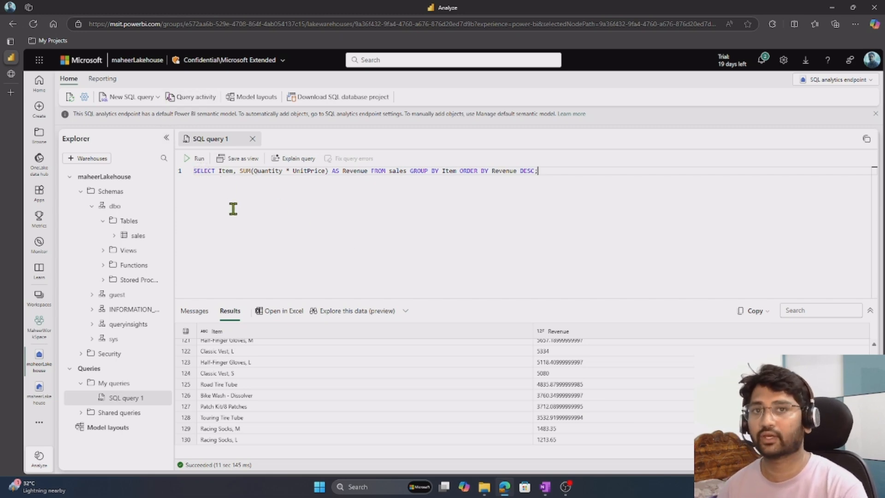
Create a new visual query and add the dbo schema's sales table to its canvas.
{"action": "left_click", "coordinate": [157, 97]}
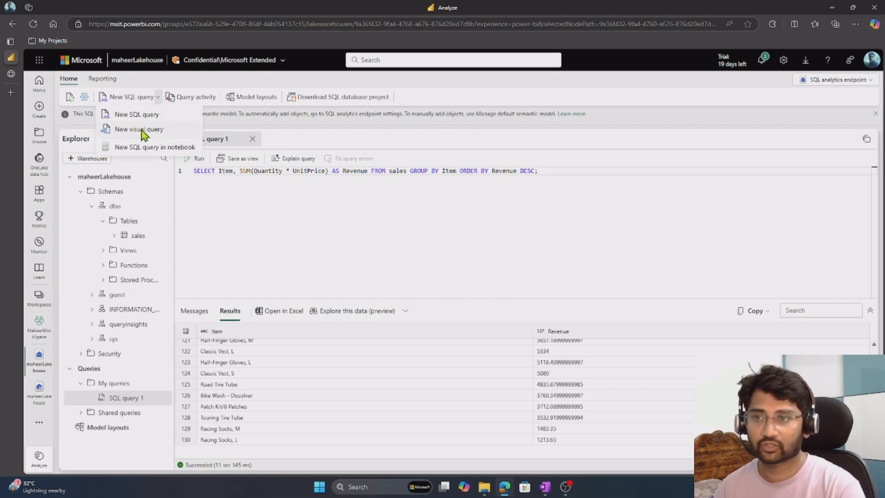
{"action": "left_click", "coordinate": [153, 132]}
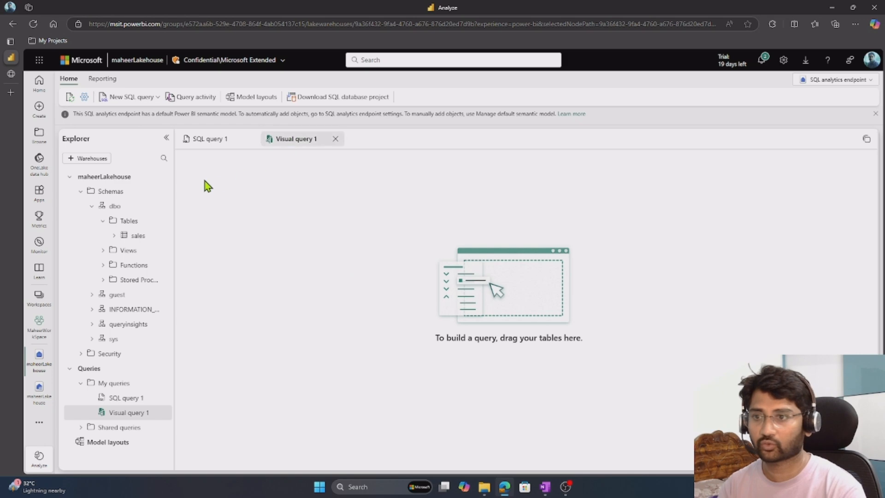
{"action": "left_click_drag", "start_coordinate": [131, 239], "coordinate": [243, 231]}
{"action": "left_click", "coordinate": [252, 247]}
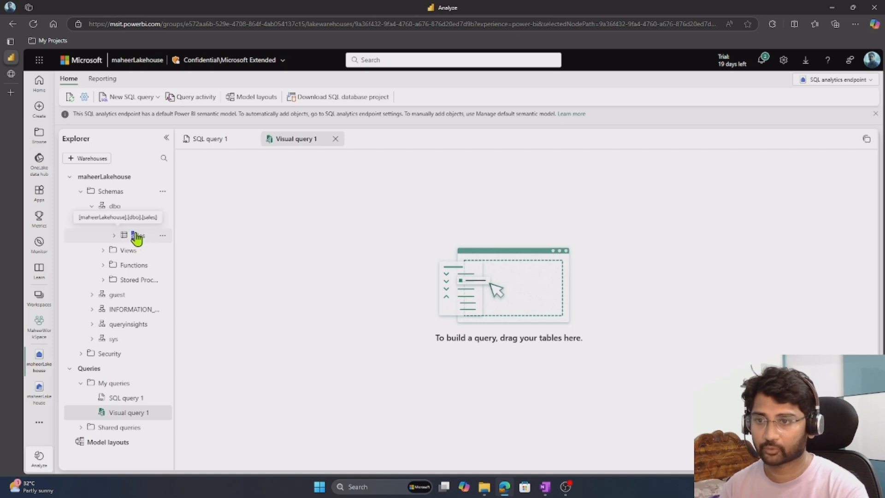
{"action": "left_click_drag", "start_coordinate": [133, 238], "coordinate": [274, 231]}
{"action": "left_click", "coordinate": [222, 250]}
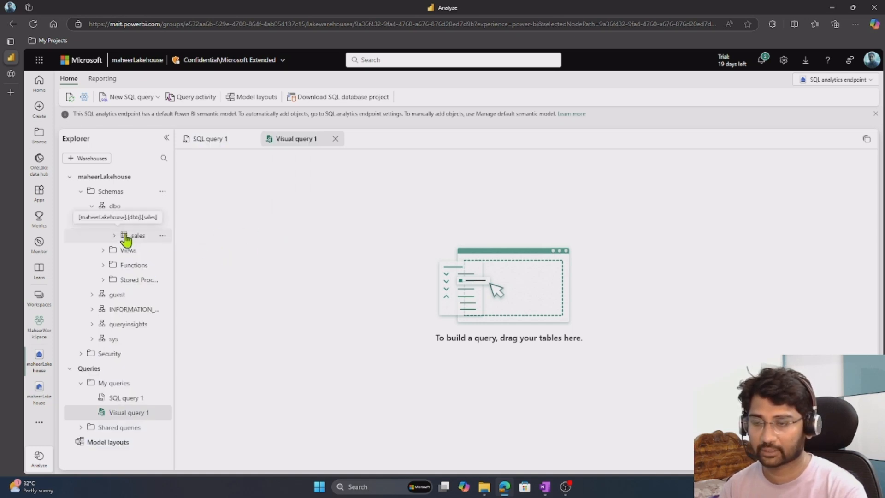
{"action": "left_click_drag", "start_coordinate": [123, 234], "coordinate": [433, 206]}
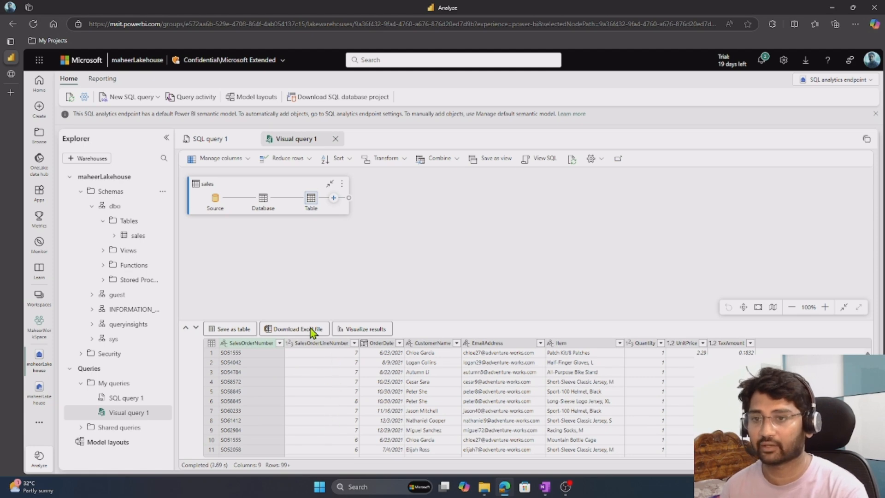
Keep only the SalesOrderNumber and SalesOrderLineNumber columns of the sales table in the visual query.
{"action": "left_click", "coordinate": [246, 161]}
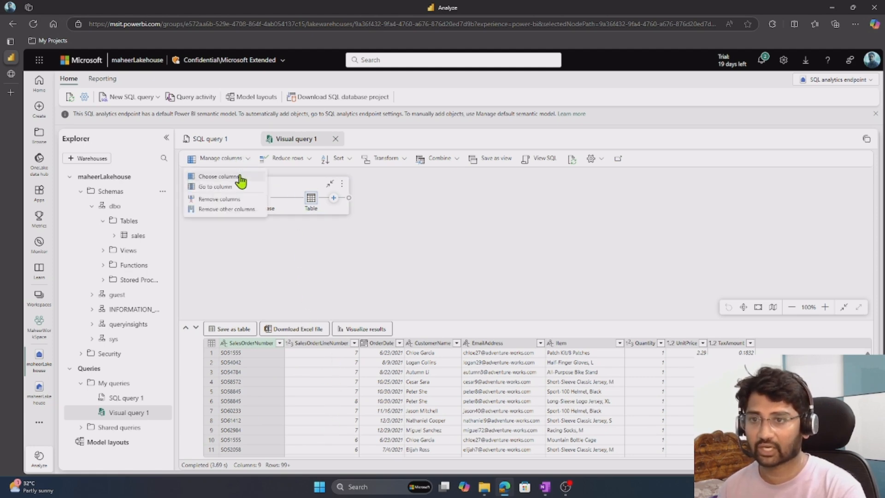
{"action": "left_click", "coordinate": [241, 173]}
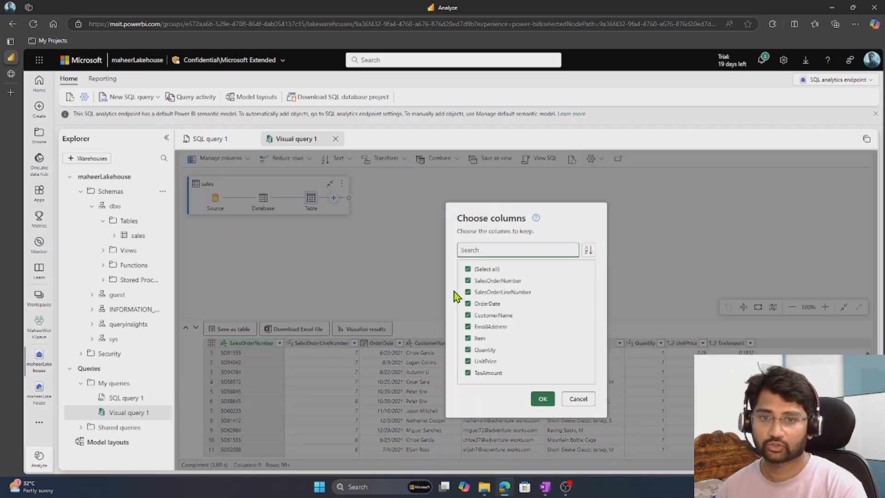
{"action": "left_click", "coordinate": [468, 269]}
{"action": "left_click", "coordinate": [468, 280]}
{"action": "left_click", "coordinate": [468, 292]}
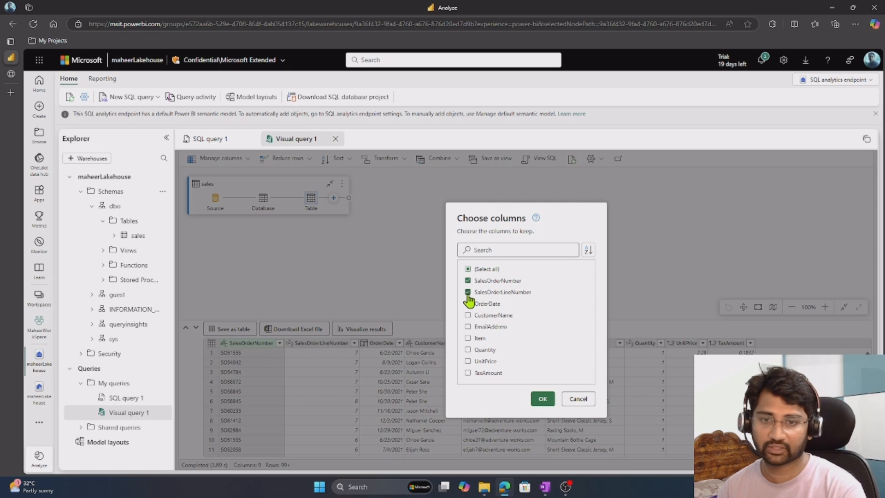
{"action": "left_click", "coordinate": [545, 399]}
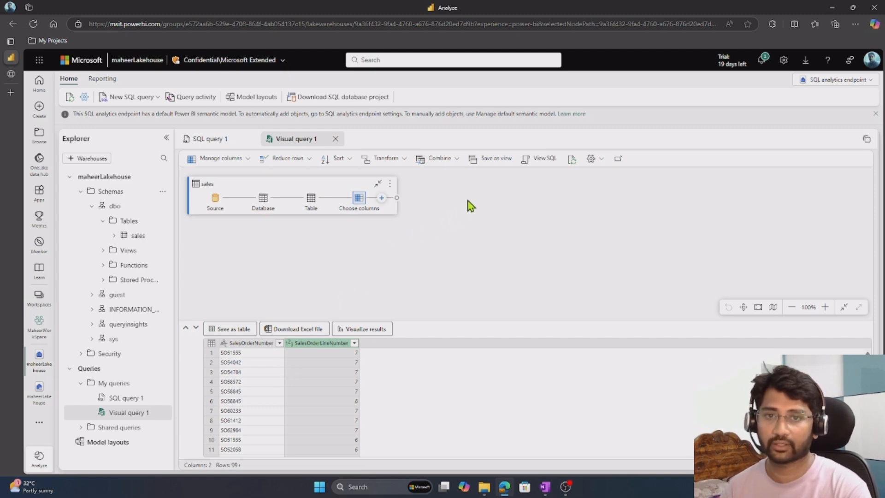
Group the visual query's rows by SalesOrderNumber, with a Count column that uses the Count rows operation.
{"action": "left_click", "coordinate": [399, 159]}
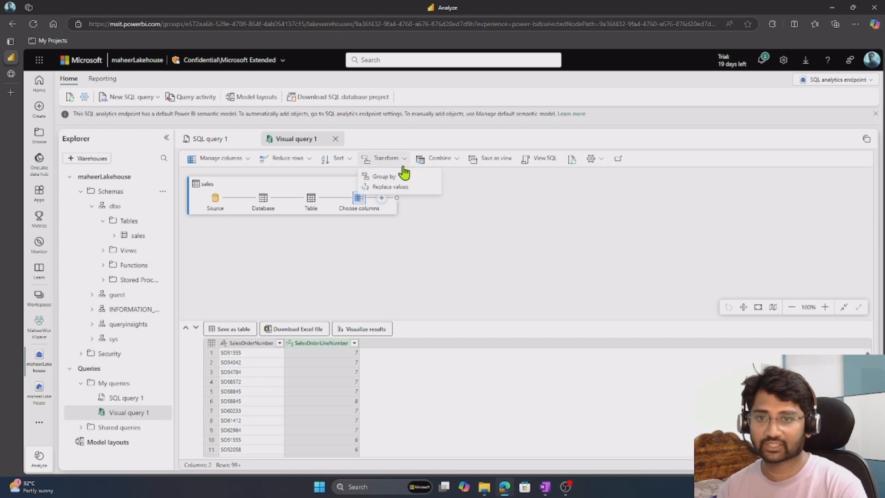
{"action": "left_click", "coordinate": [399, 177]}
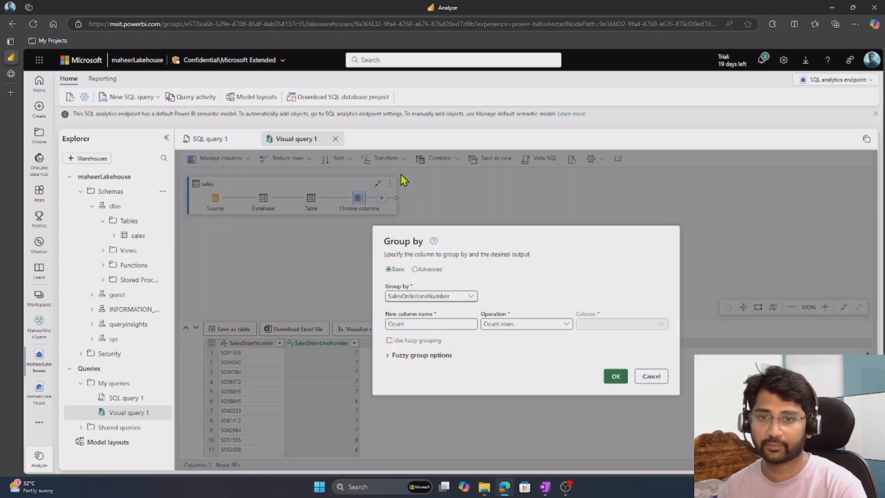
{"action": "left_click", "coordinate": [472, 297]}
{"action": "left_click", "coordinate": [451, 308]}
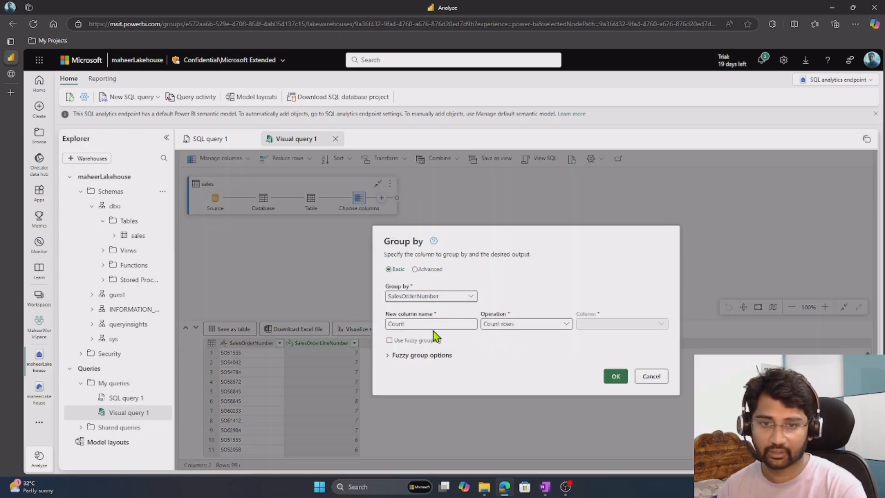
{"action": "left_click", "coordinate": [611, 380]}
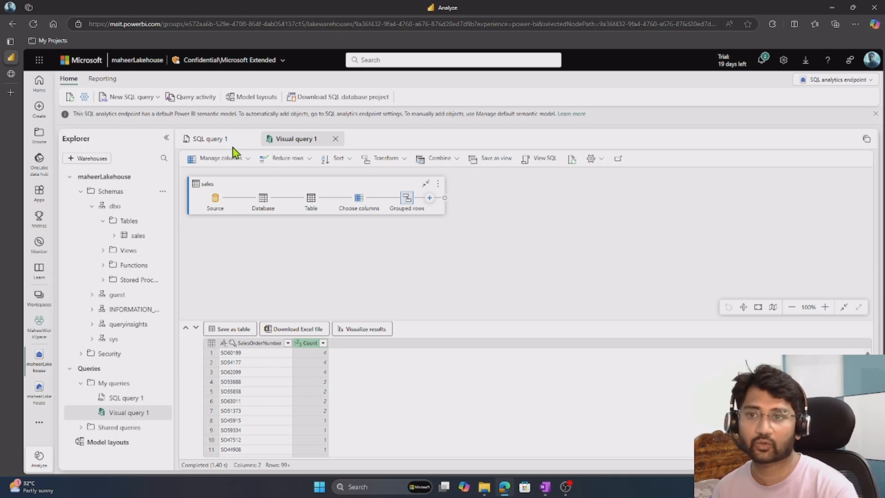
Revisit SQL query 1 and Visual query 1, and examine the table cards in Model layouts through to sales.
{"action": "left_click", "coordinate": [213, 141]}
{"action": "left_click", "coordinate": [300, 143]}
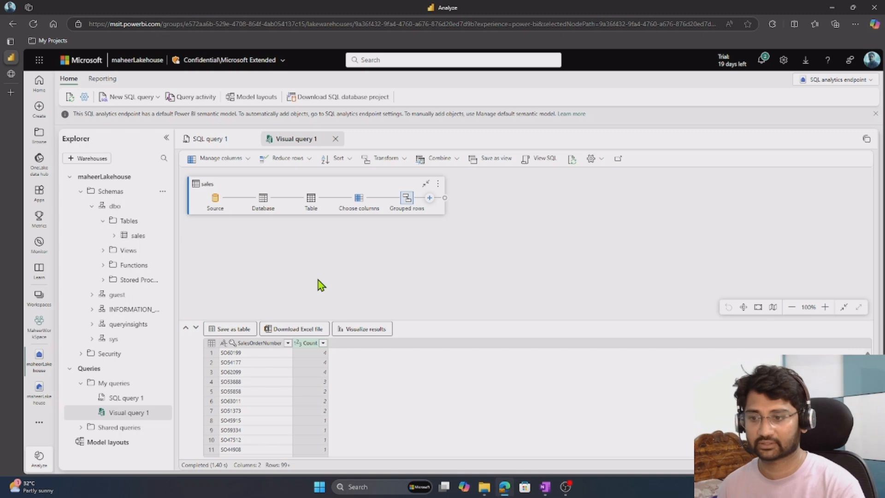
{"action": "left_click", "coordinate": [119, 442]}
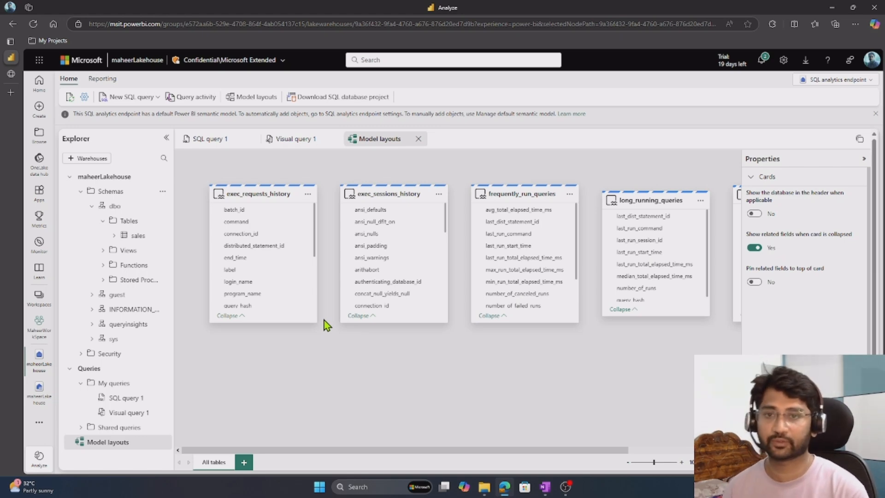
{"action": "mouse_move", "coordinate": [273, 200]}
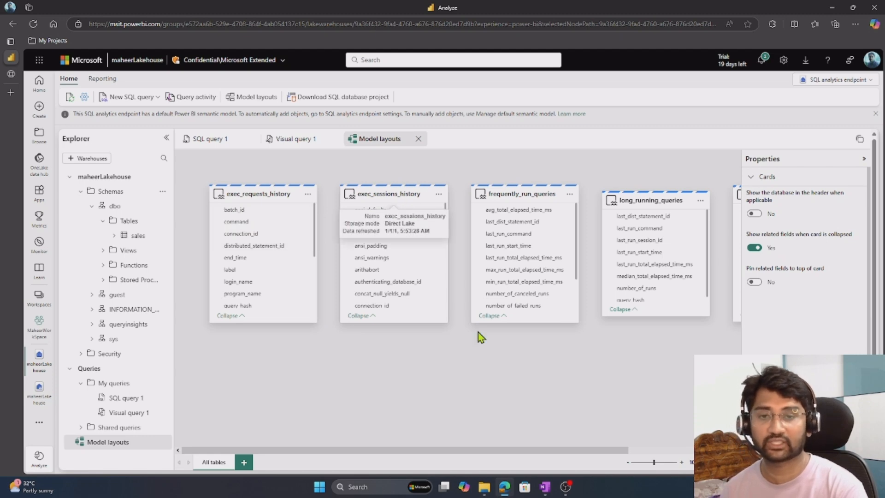
{"action": "scroll", "coordinate": [607, 392], "scroll_direction": "right", "scroll_amount": 2}
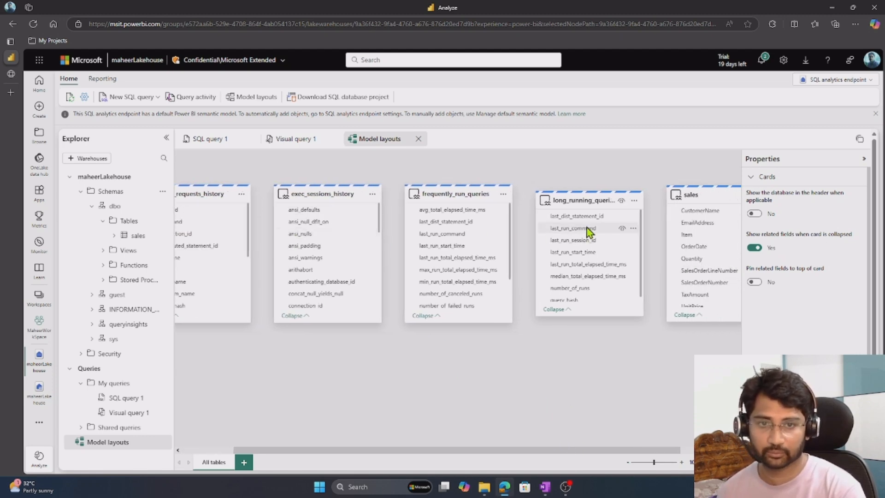
{"action": "scroll", "coordinate": [576, 378], "scroll_direction": "right", "scroll_amount": 2}
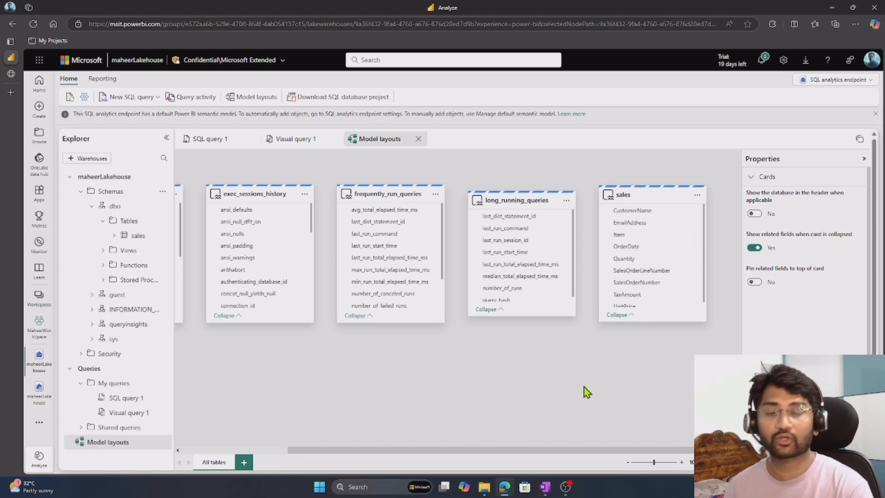
Create a new report with all available data, adding the sales table to the default semantic model.
{"action": "left_click", "coordinate": [110, 81]}
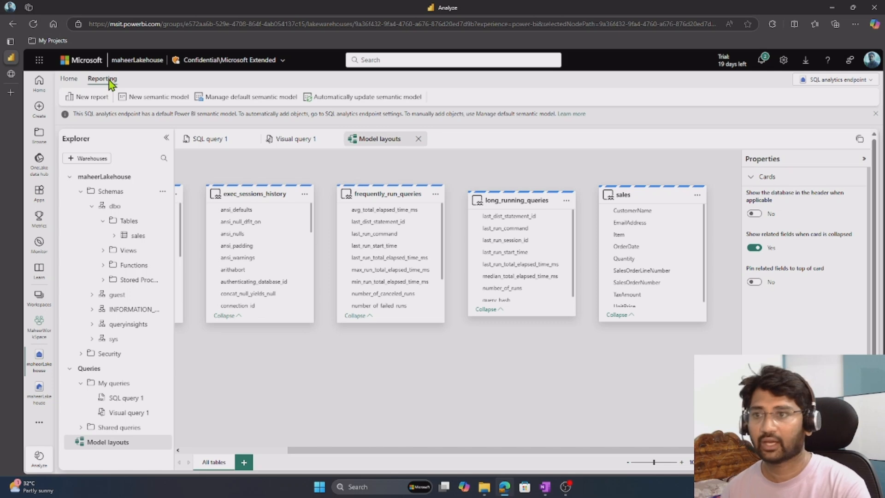
{"action": "left_click", "coordinate": [90, 97]}
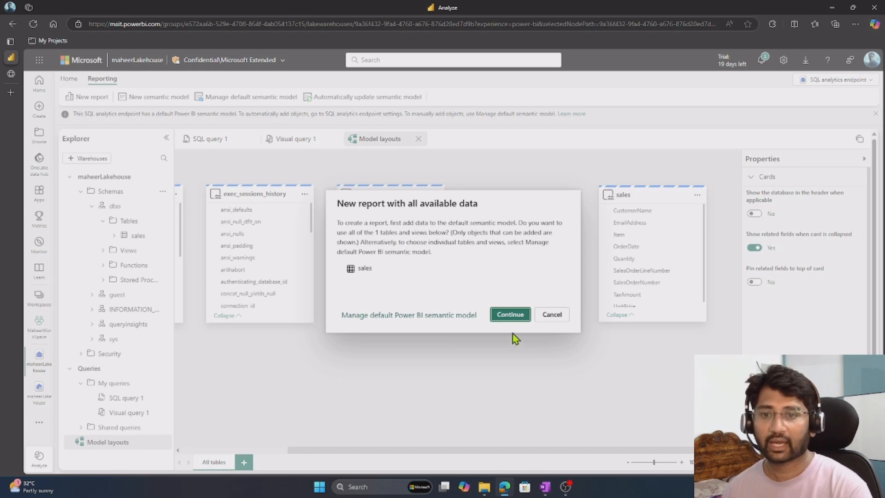
{"action": "left_click", "coordinate": [517, 315]}
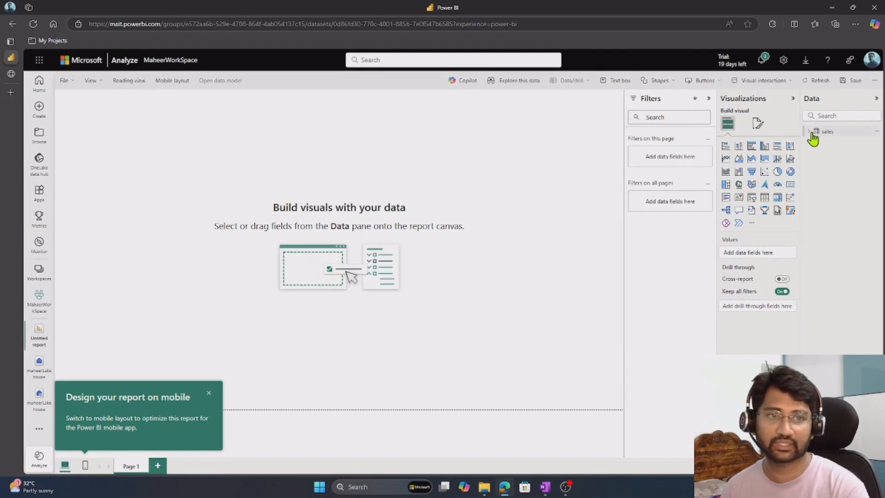
Build an enlarged clustered bar chart on the report page from the sales table's Item and Quantity fields.
{"action": "left_click", "coordinate": [810, 133]}
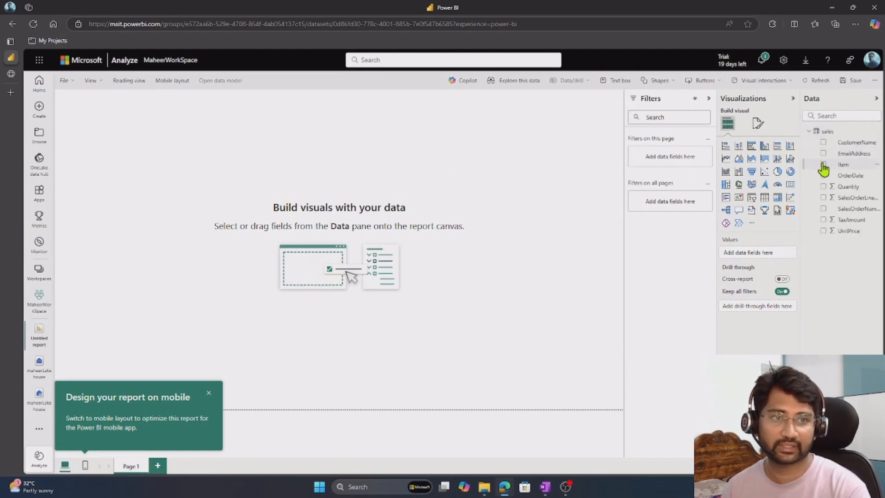
{"action": "left_click", "coordinate": [824, 165]}
{"action": "left_click", "coordinate": [823, 187]}
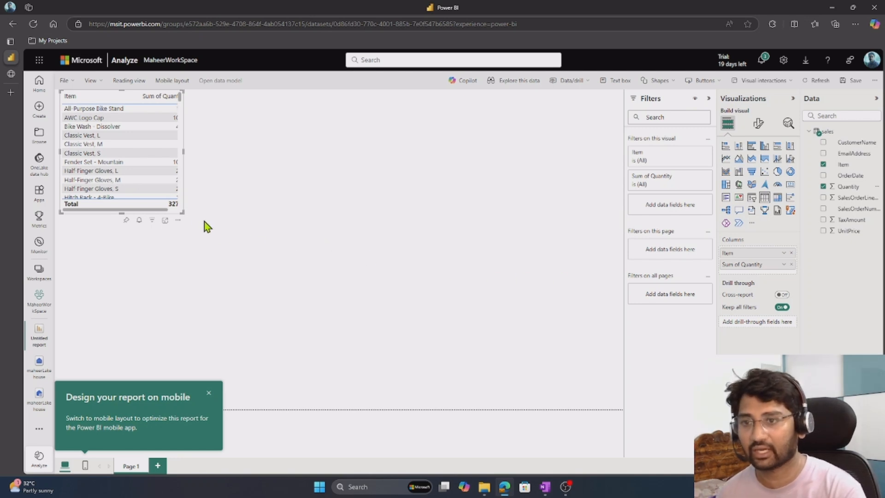
{"action": "left_click_drag", "start_coordinate": [181, 213], "coordinate": [506, 318]}
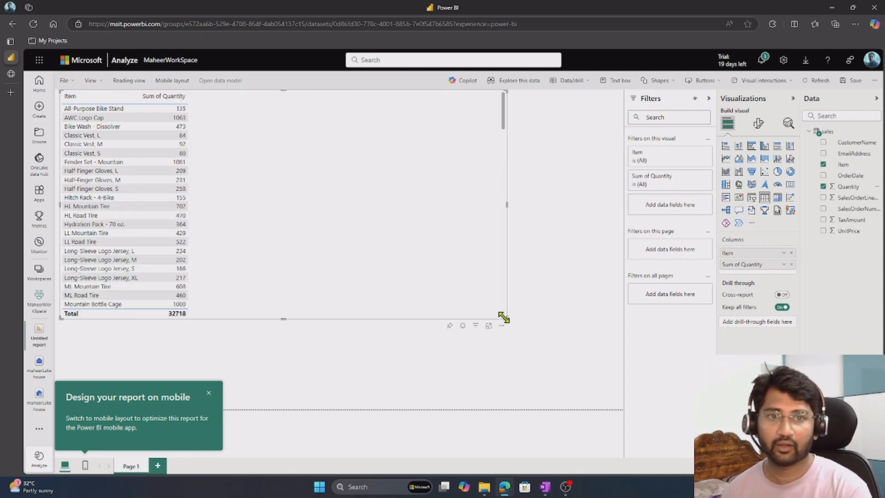
{"action": "left_click", "coordinate": [753, 147]}
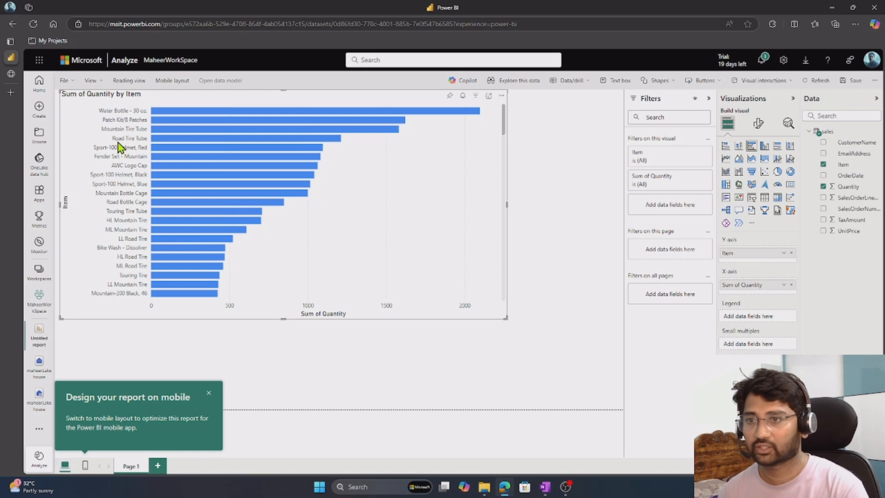
Save the report in MaheerWorkSpace under the name Items Sale Report.
{"action": "mouse_move", "coordinate": [340, 143]}
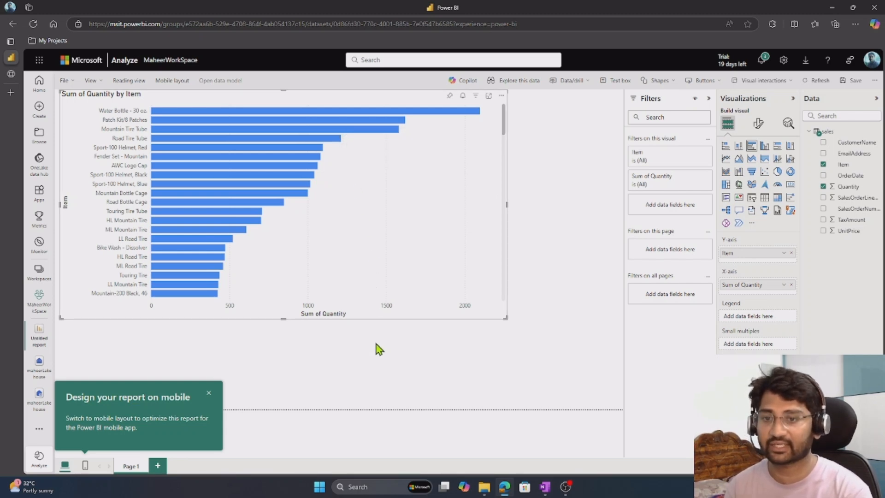
{"action": "left_click", "coordinate": [69, 81]}
{"action": "left_click", "coordinate": [87, 104]}
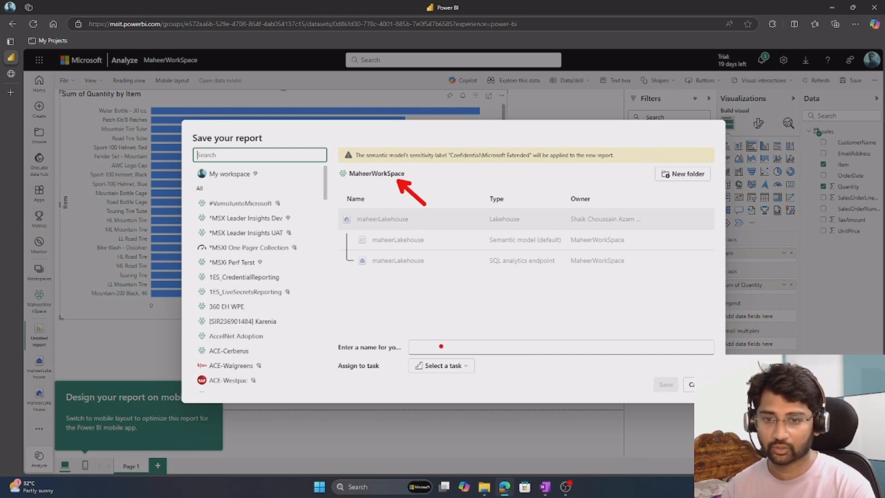
{"action": "left_click", "coordinate": [441, 347]}
{"action": "type", "text": "Items Sale Report"}
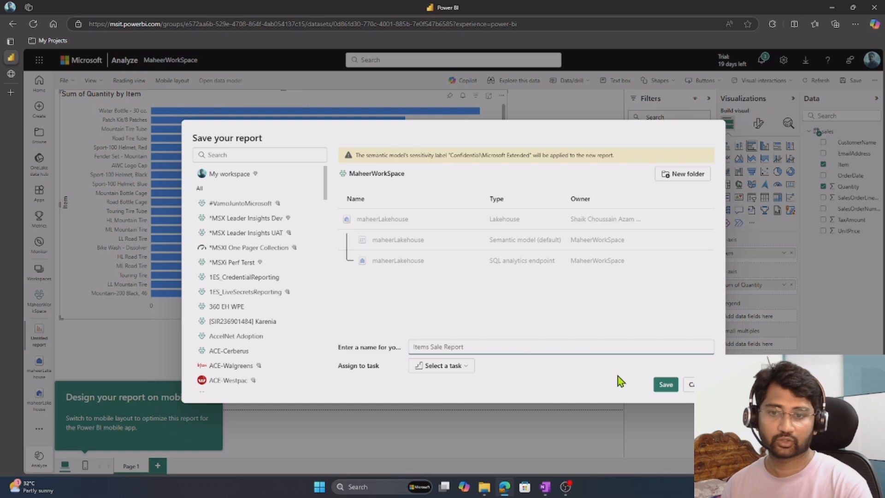
{"action": "left_click", "coordinate": [666, 386]}
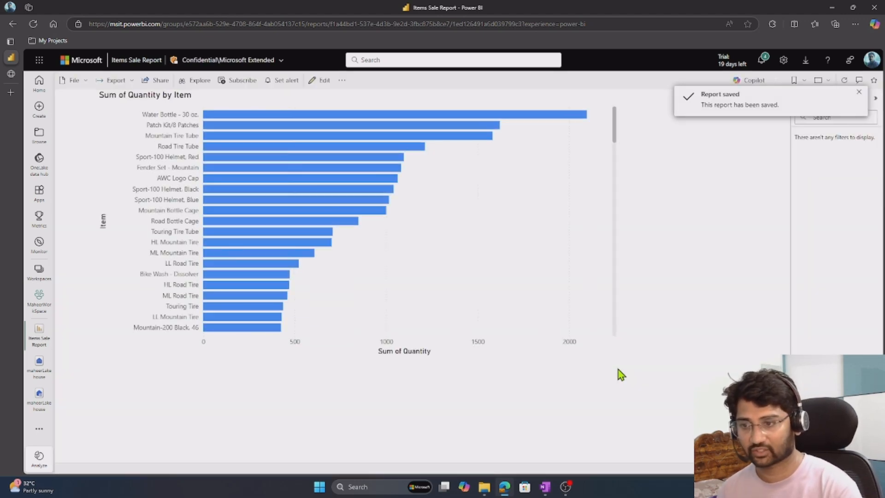
Close both open maheerLakehouse items and the open Items Sale Report, returning to the MaheerWorkSpace item list.
{"action": "left_click", "coordinate": [40, 404]}
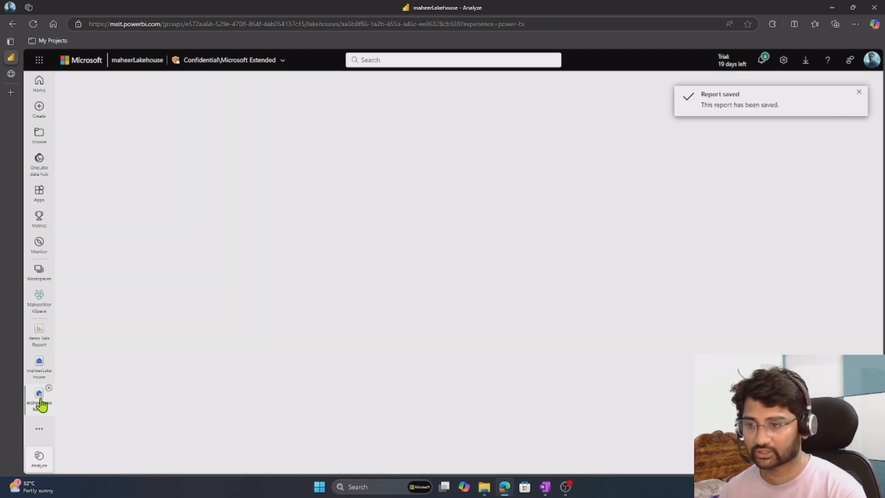
{"action": "left_click", "coordinate": [49, 389]}
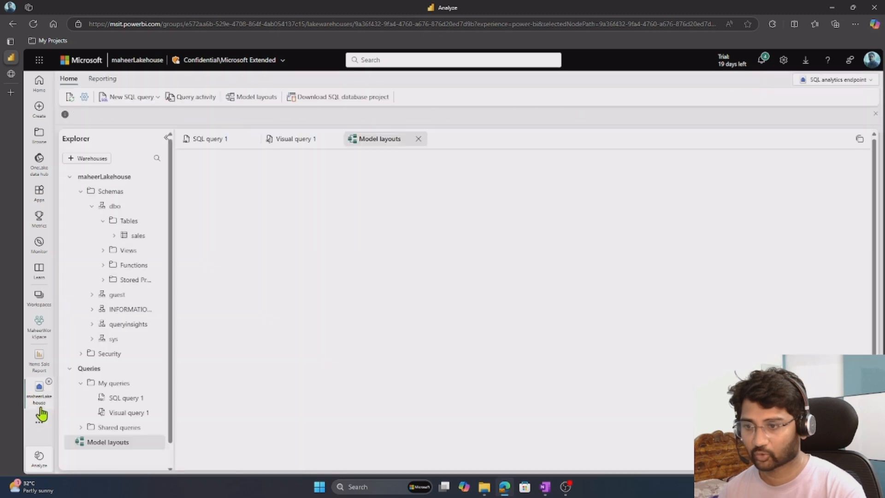
{"action": "left_click", "coordinate": [49, 385]}
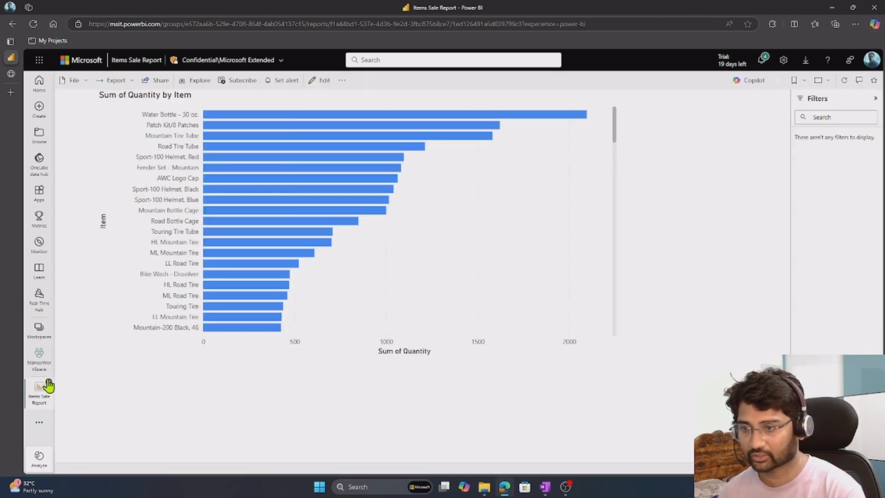
{"action": "left_click", "coordinate": [49, 384]}
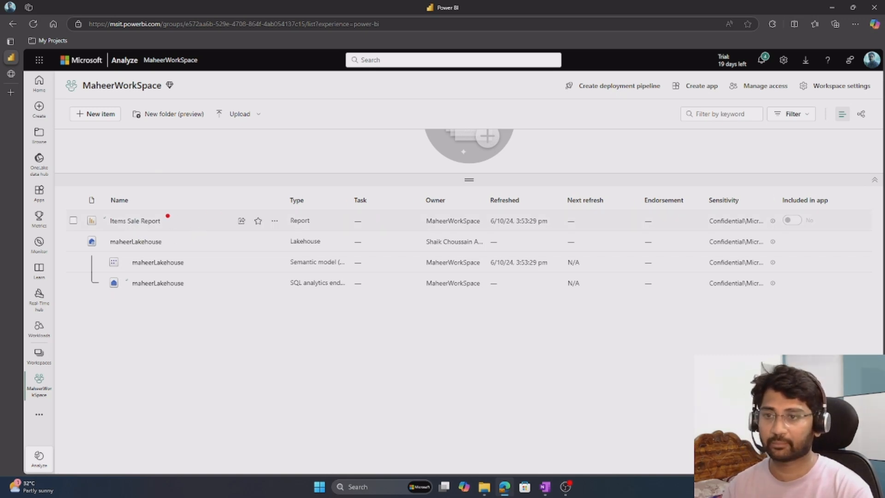
{"action": "left_click_drag", "start_coordinate": [167, 216], "coordinate": [215, 174]}
{"action": "left_click_drag", "start_coordinate": [175, 241], "coordinate": [197, 226]}
{"action": "mouse_move", "coordinate": [286, 242]}
{"action": "left_mouse_down"}
{"action": "mouse_move", "coordinate": [282, 250]}
{"action": "mouse_move", "coordinate": [266, 245]}
{"action": "mouse_move", "coordinate": [257, 261]}
{"action": "left_mouse_up"}
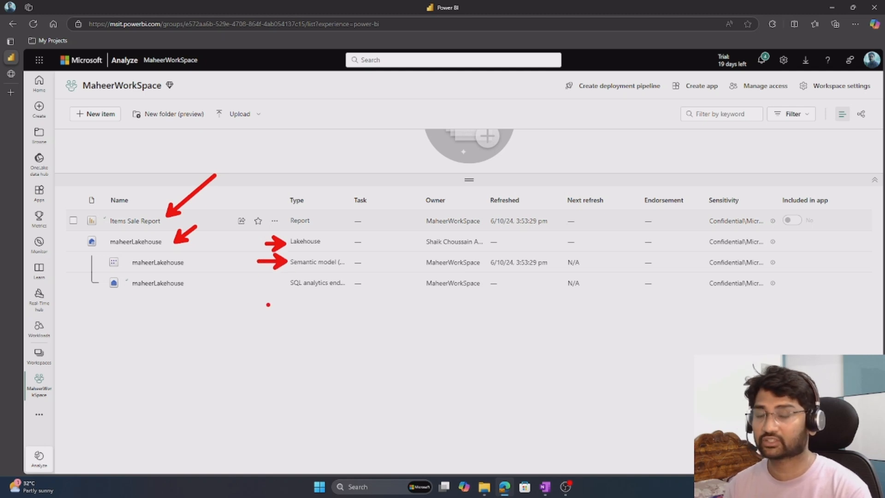
{"action": "left_click_drag", "start_coordinate": [282, 282], "coordinate": [246, 283]}
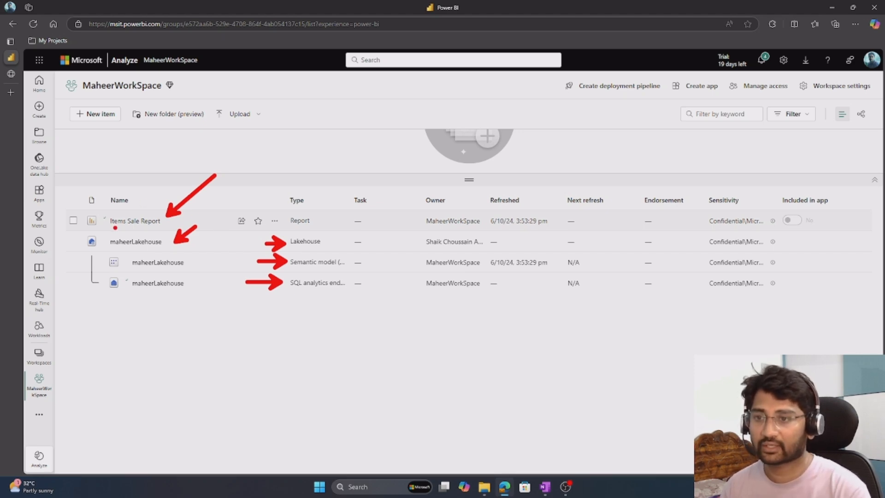
{"action": "left_click_drag", "start_coordinate": [113, 226], "coordinate": [164, 230]}
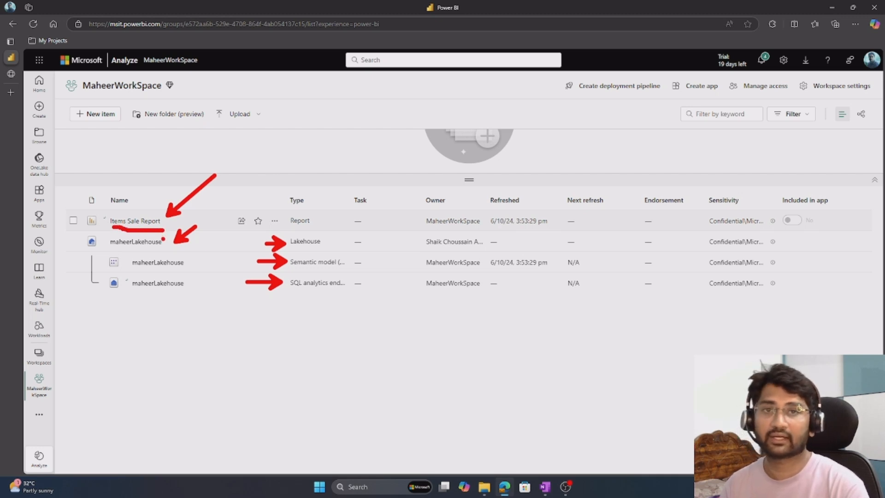
{"action": "key", "text": "Escape"}
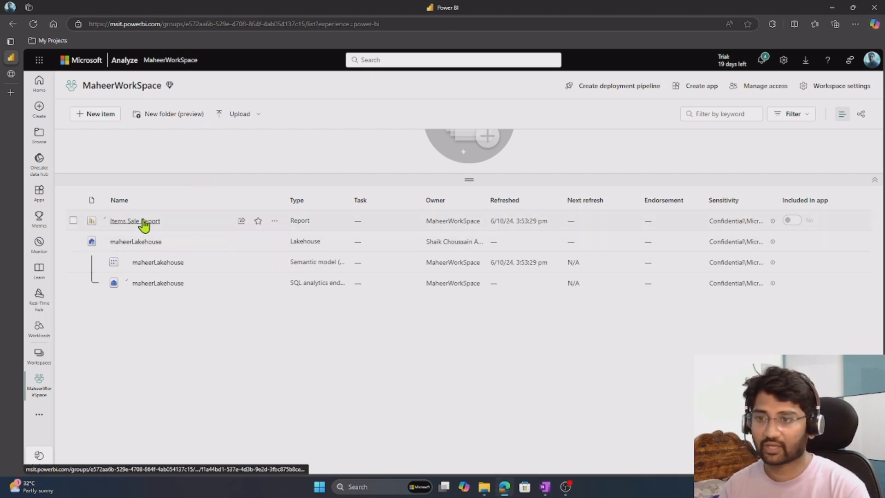
Open Items Sale Report from the workspace list to view its chart, and return to MaheerWorkSpace.
{"action": "left_click", "coordinate": [140, 221]}
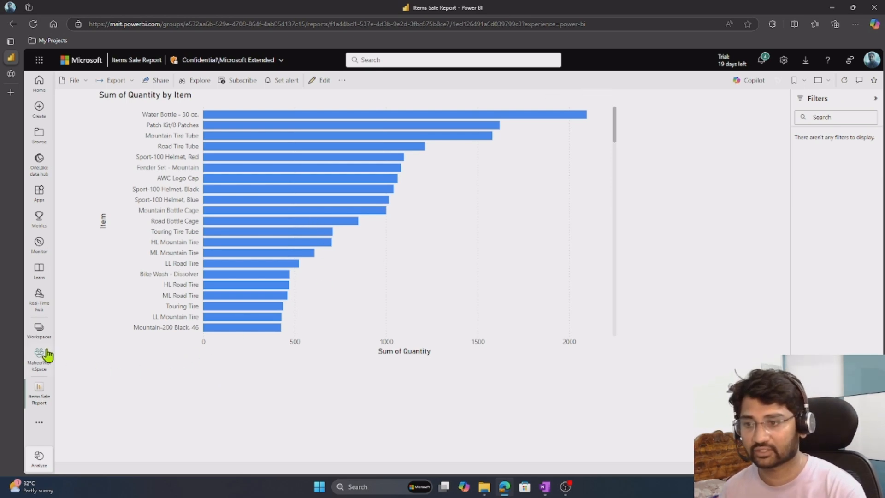
{"action": "left_click", "coordinate": [40, 359]}
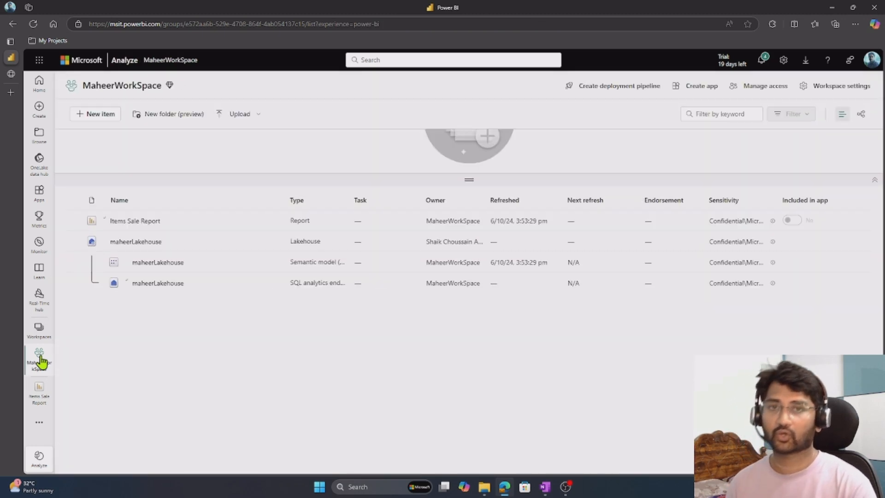